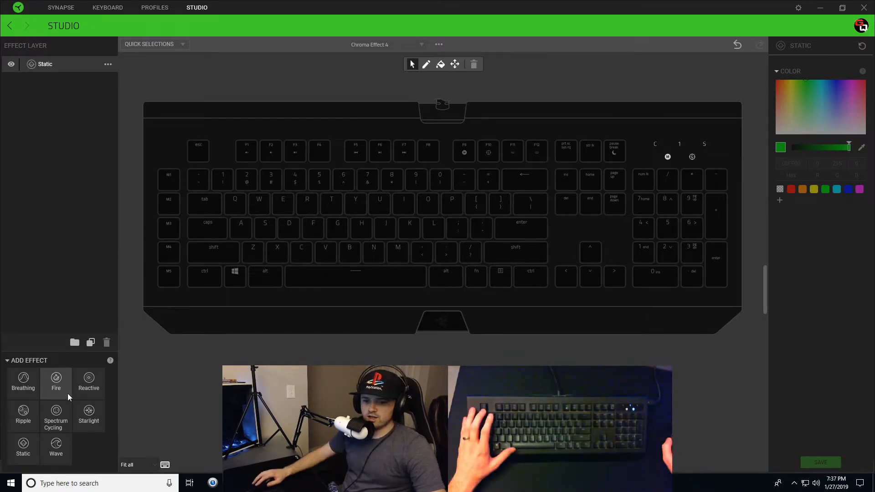
Step: Add a Wave layer above Static and apply it to M1–M5 plus scattered keys like space and numpad Enter
{"action": "left_click", "coordinate": [58, 455]}
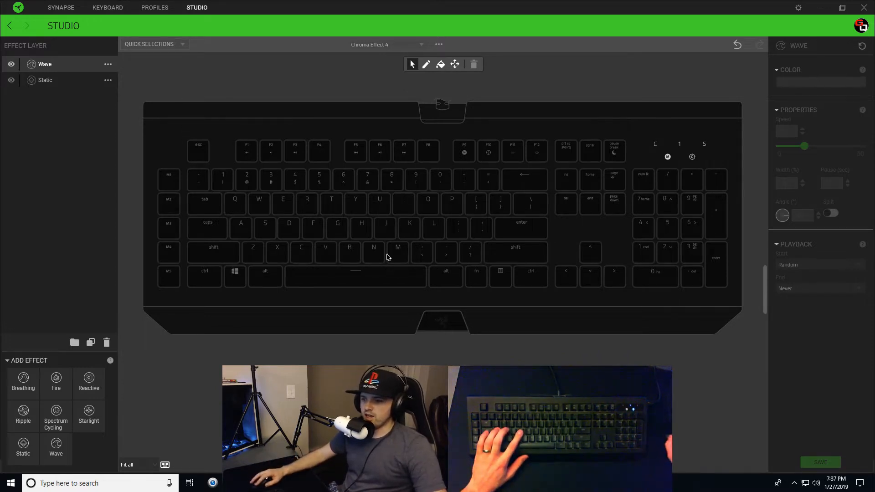
{"action": "left_click_drag", "start_coordinate": [165, 163], "coordinate": [185, 294]}
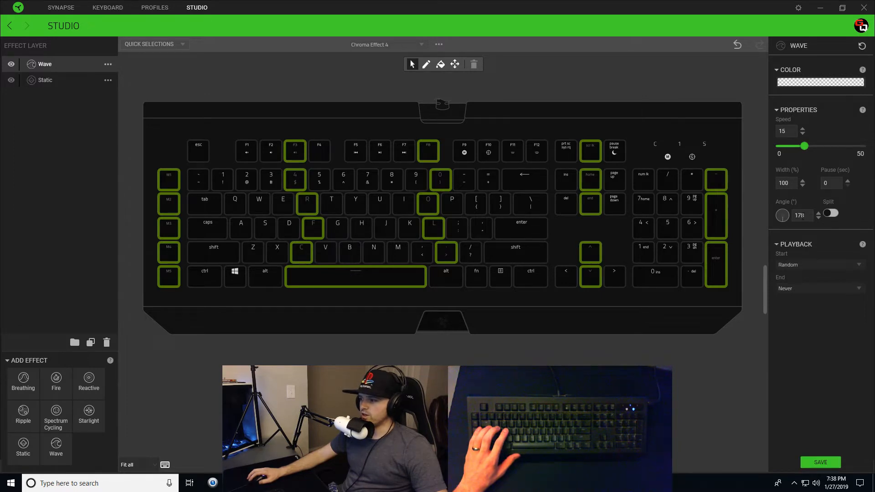
Step: Set the Wave layer's angle to 180 and lower its speed from 15 to 1
{"action": "type", "text": "185"}
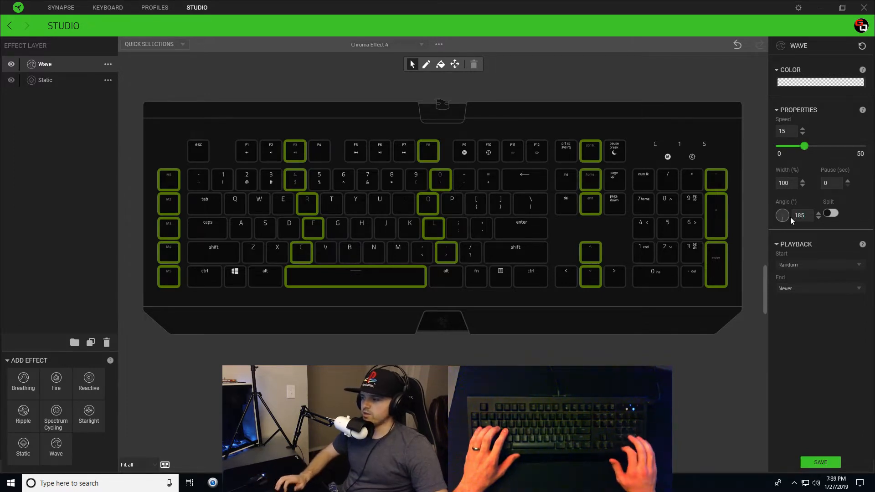
{"action": "key", "text": "BackSpace"}
{"action": "type", "text": "0"}
{"action": "key", "text": "Tab"}
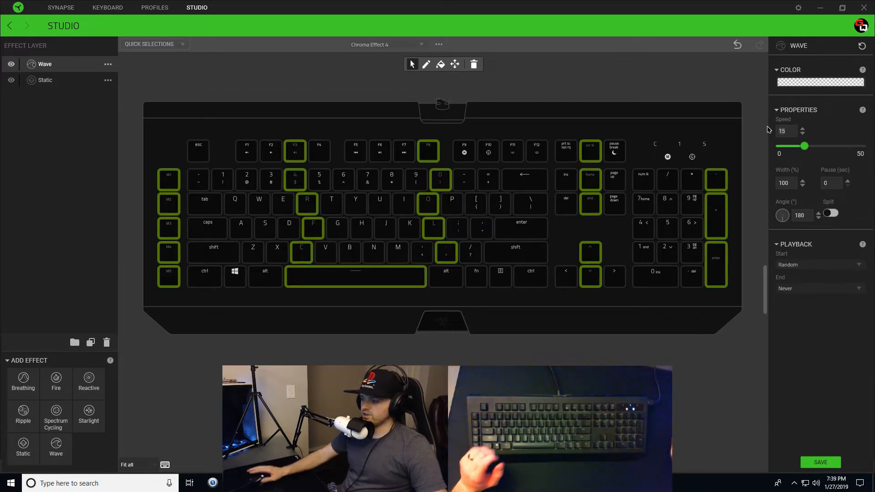
{"action": "key", "text": "BackSpace"}
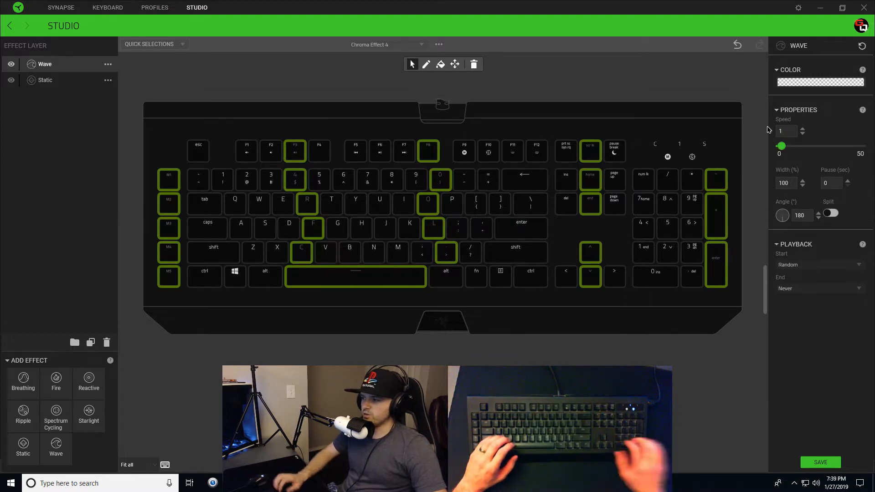
{"action": "left_click", "coordinate": [817, 83]}
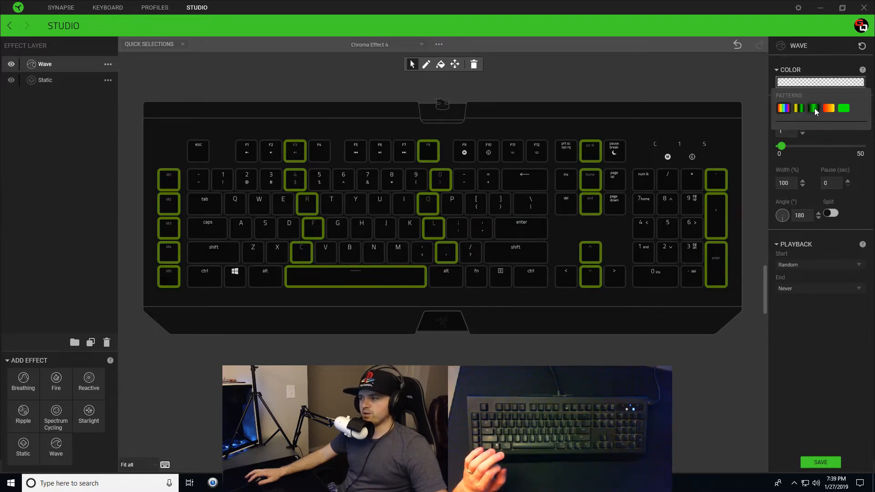
Step: Apply the yellow-green gradient pattern and recolour its middle stops white and green
{"action": "left_click", "coordinate": [814, 108]}
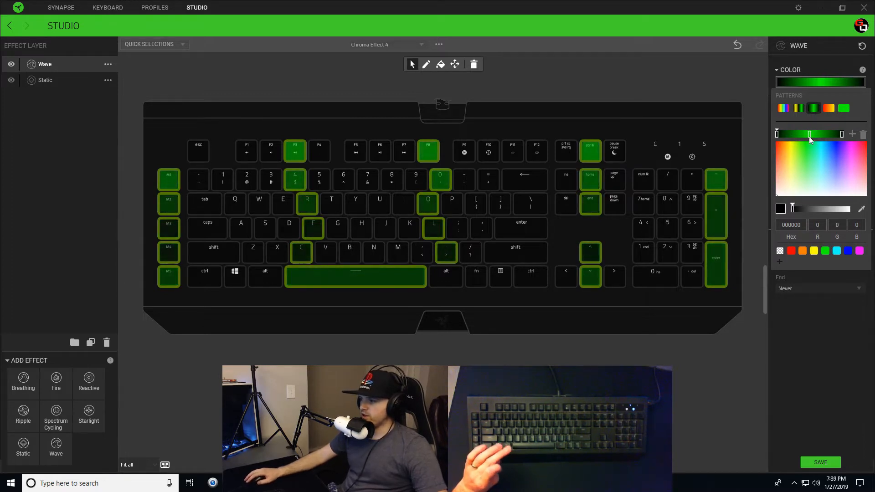
{"action": "left_click_drag", "start_coordinate": [809, 134], "coordinate": [803, 134]}
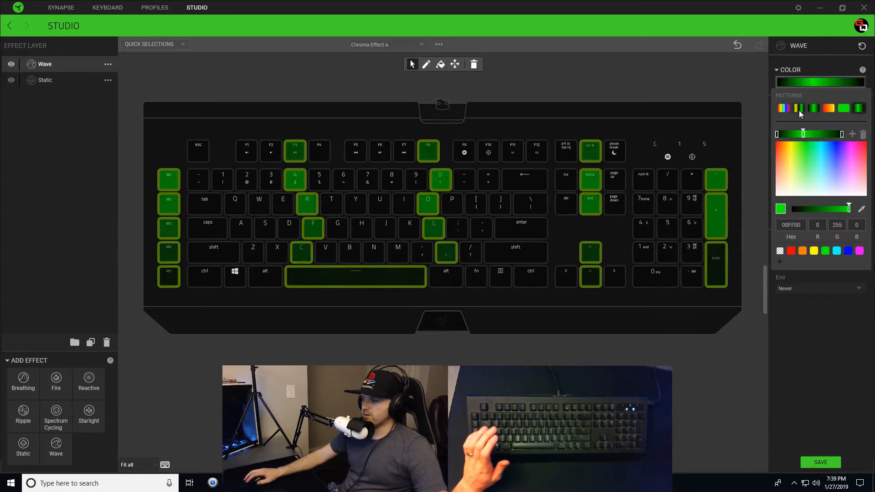
{"action": "left_click", "coordinate": [798, 108]}
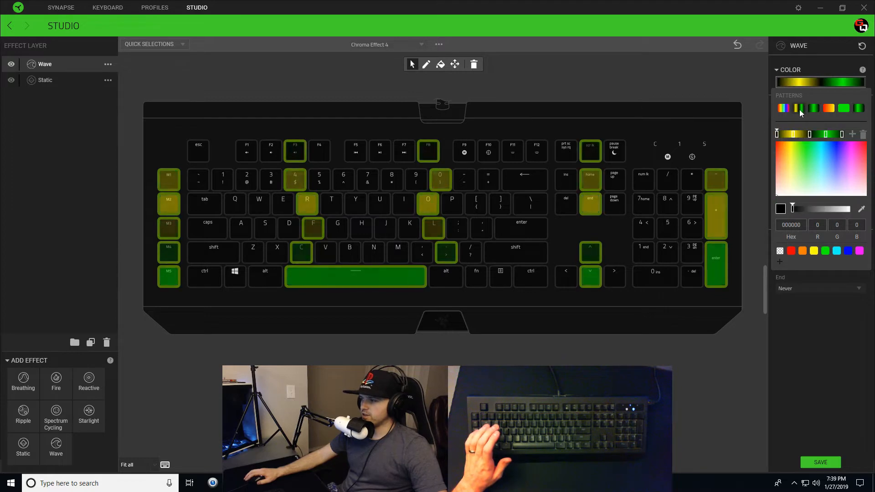
{"action": "left_click", "coordinate": [797, 134]}
{"action": "left_click", "coordinate": [810, 133]}
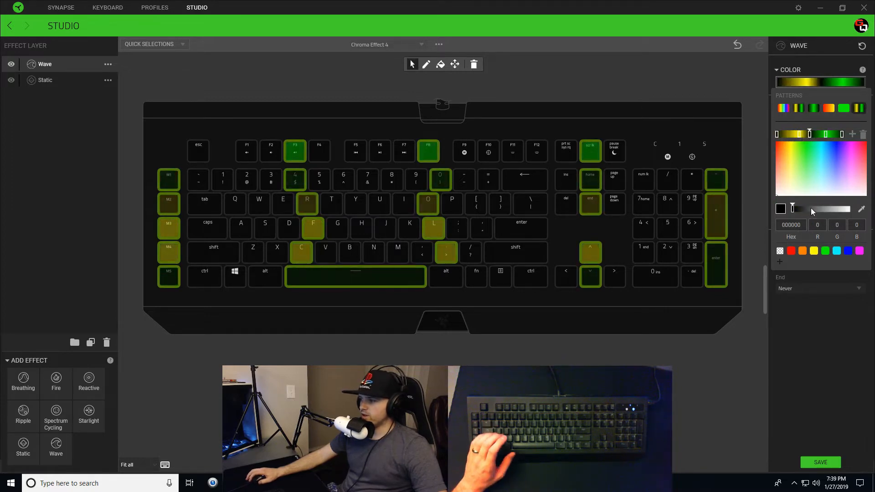
{"action": "left_click_drag", "start_coordinate": [794, 209], "coordinate": [849, 209]}
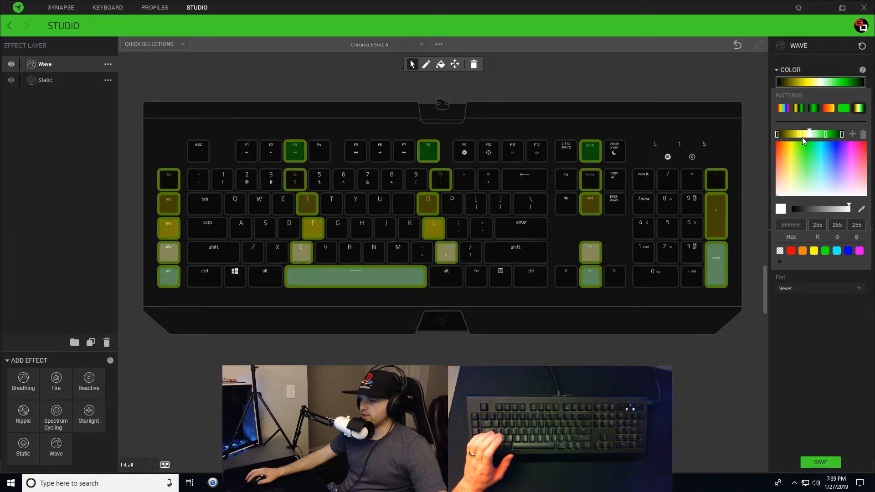
{"action": "left_click_drag", "start_coordinate": [824, 135], "coordinate": [808, 134]}
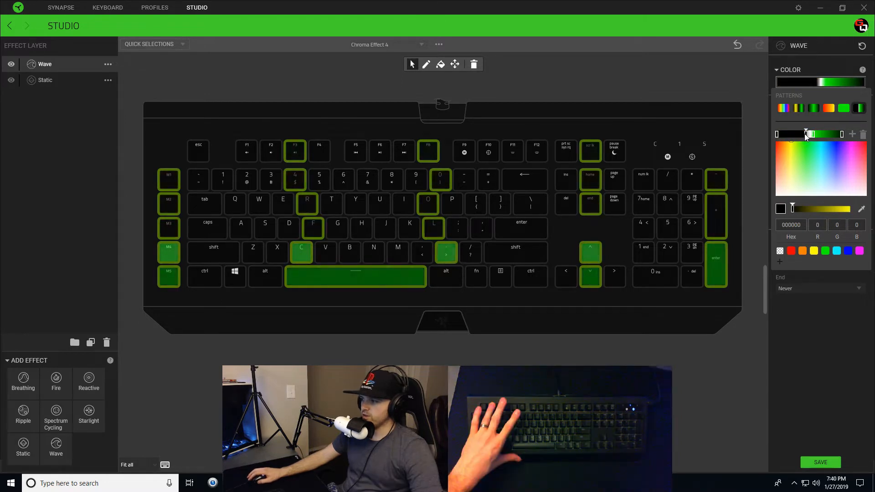
{"action": "left_click", "coordinate": [825, 251]}
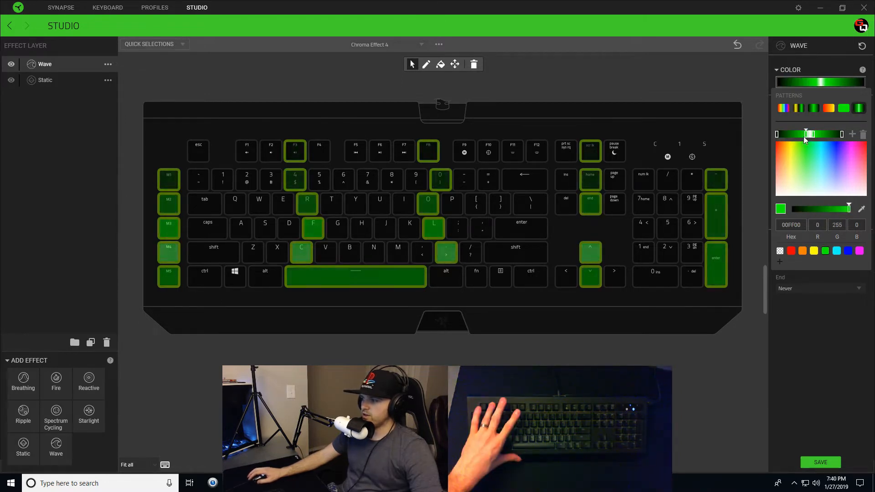
Step: Make the gradient's left end green and the next stop black, slide black rightward, and save
{"action": "left_click", "coordinate": [777, 134]}
{"action": "left_click", "coordinate": [825, 251]}
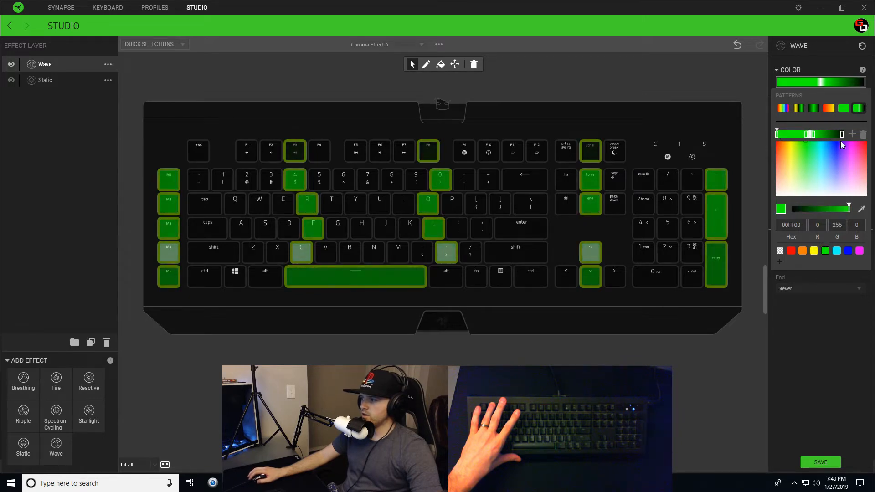
{"action": "left_click", "coordinate": [813, 133]}
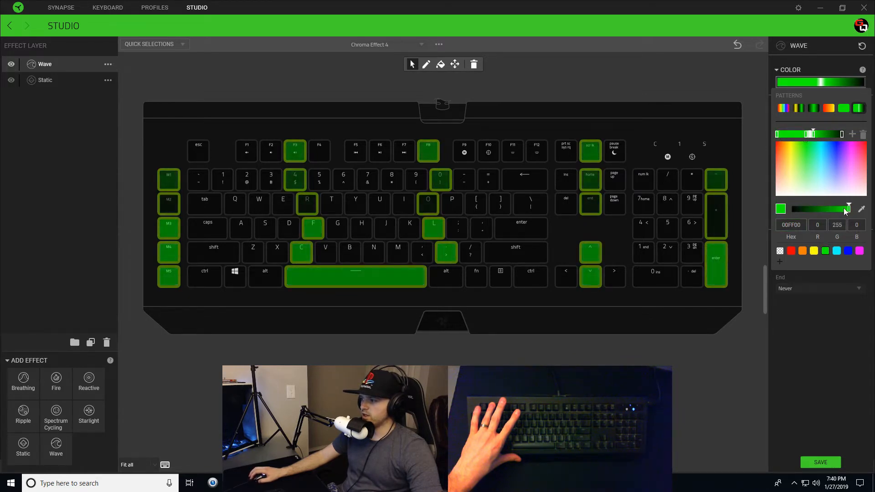
{"action": "left_click_drag", "start_coordinate": [849, 208], "coordinate": [793, 208]}
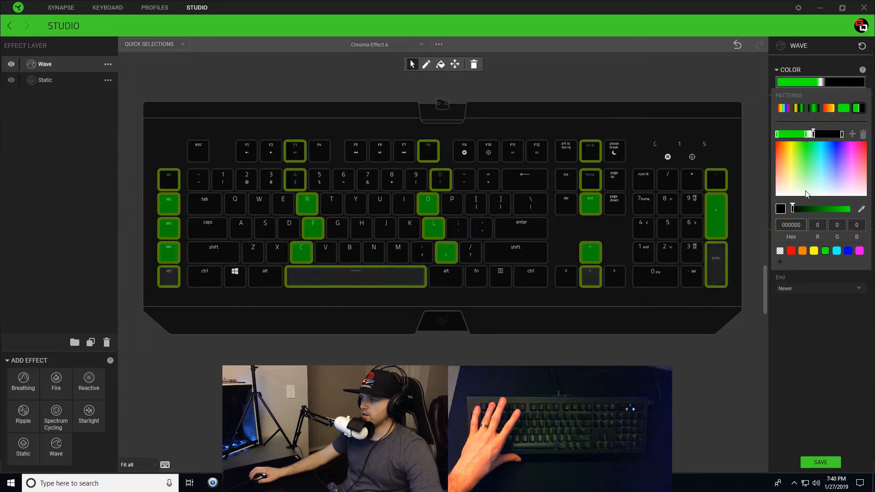
{"action": "left_click", "coordinate": [705, 78]}
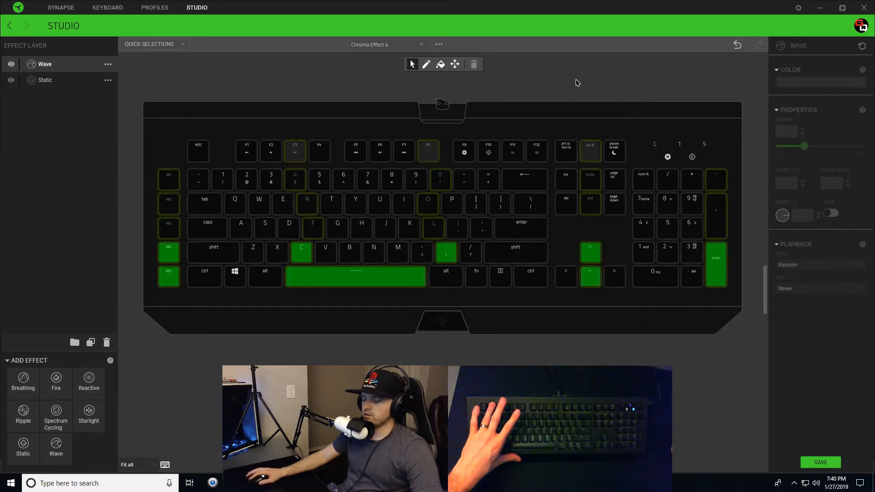
{"action": "left_click", "coordinate": [827, 82]}
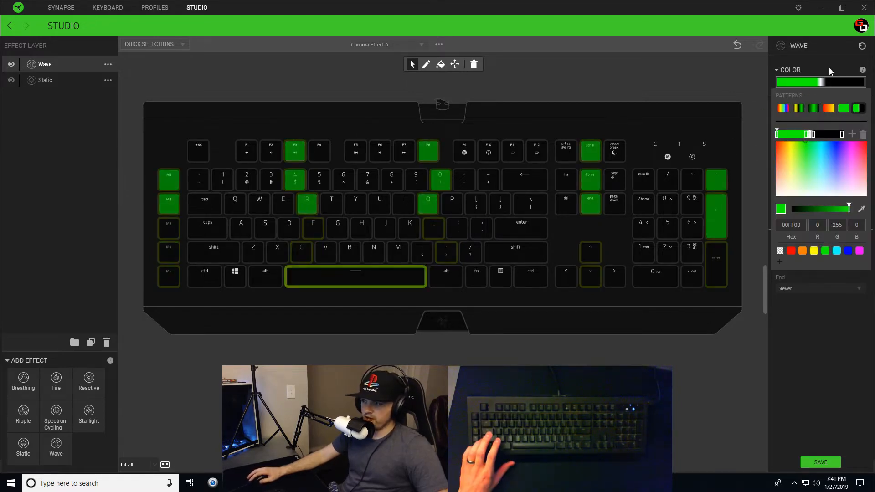
{"action": "mouse_move", "coordinate": [815, 136]}
{"action": "left_mouse_down"}
{"action": "mouse_move", "coordinate": [837, 136]}
{"action": "mouse_move", "coordinate": [825, 135]}
{"action": "left_mouse_up"}
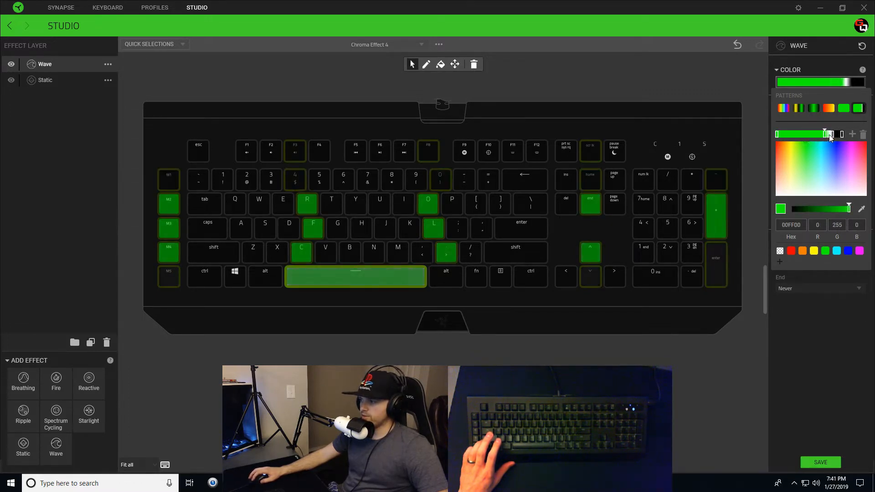
{"action": "left_click", "coordinate": [820, 462]}
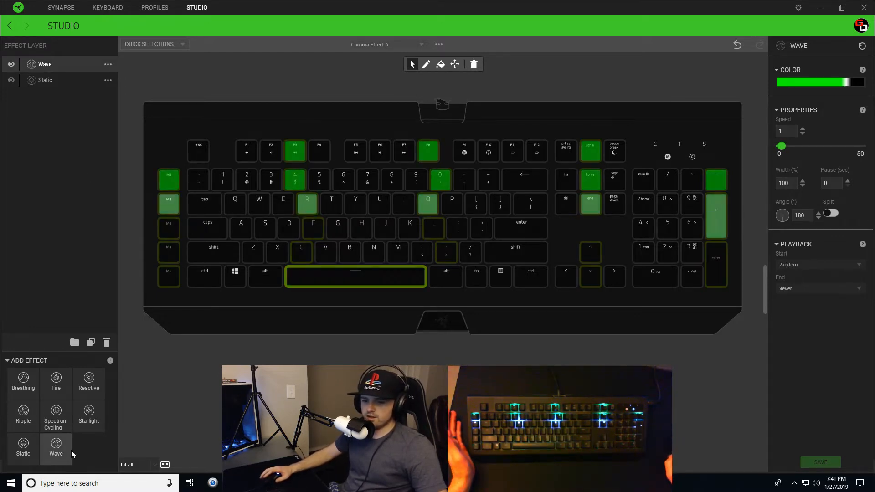
Step: Add a new Wave layer covering Esc, ~, Tab, Caps, Shift and Ctrl
{"action": "left_click", "coordinate": [54, 445]}
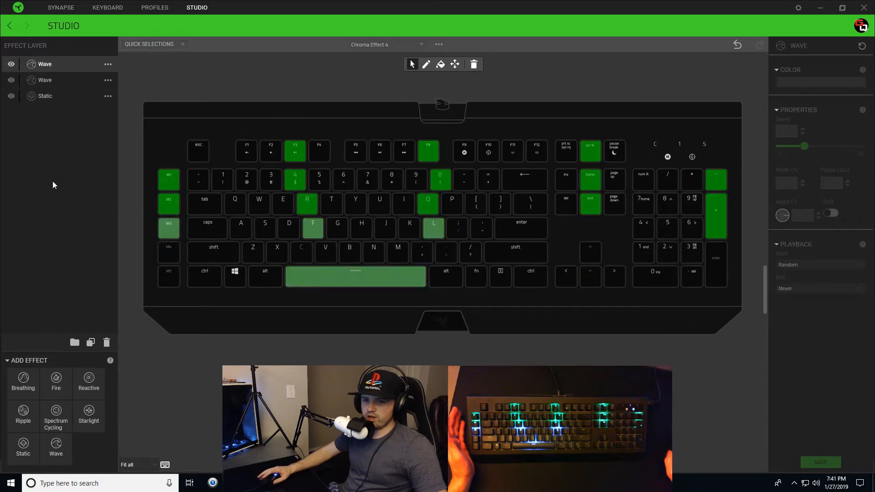
{"action": "left_click", "coordinate": [41, 75]}
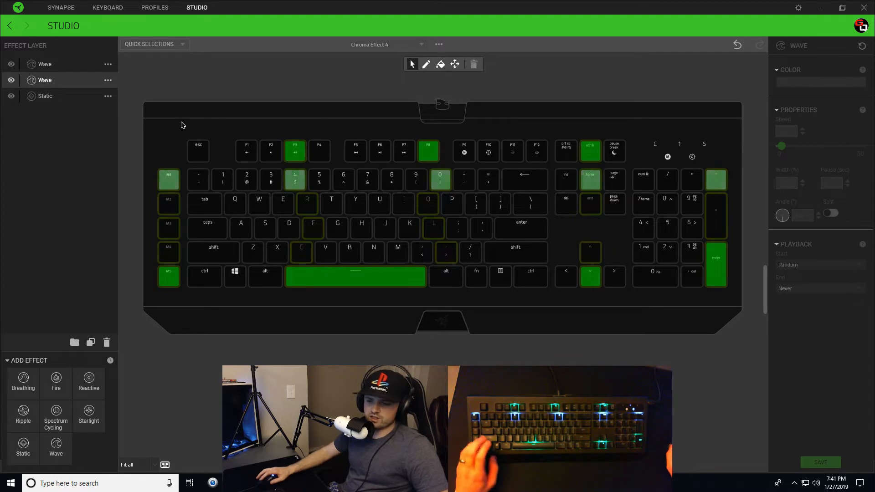
{"action": "left_click", "coordinate": [197, 151]}
{"action": "left_click_drag", "start_coordinate": [198, 183], "coordinate": [212, 273]}
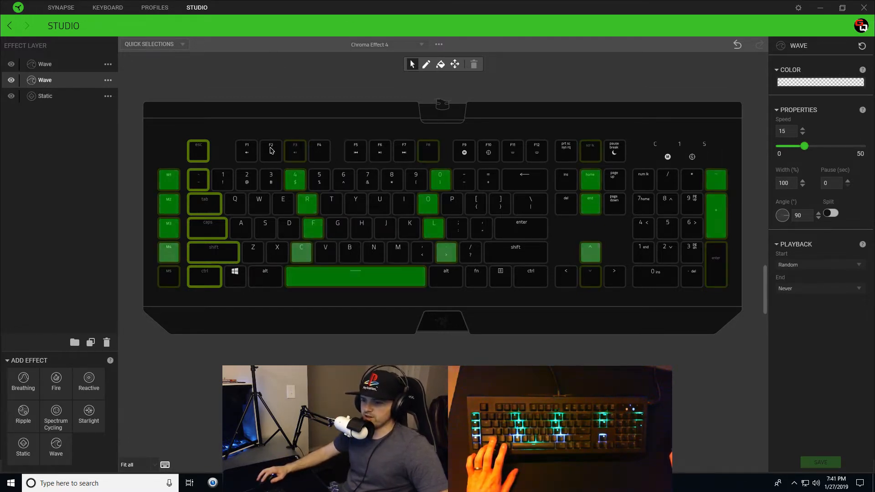
Step: Add diagonal key runs from F5 to B and from F10, plus numpad /, 8, 5, 2, 0; speed 2
{"action": "mouse_move", "coordinate": [363, 156]}
{"action": "left_mouse_down"}
{"action": "mouse_move", "coordinate": [368, 248]}
{"action": "mouse_move", "coordinate": [357, 249]}
{"action": "left_mouse_up"}
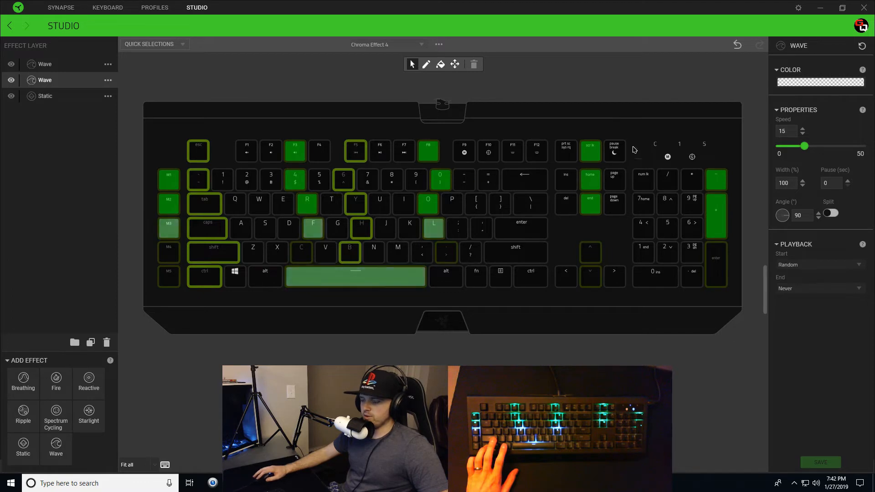
{"action": "mouse_move", "coordinate": [491, 154]}
{"action": "left_mouse_down"}
{"action": "mouse_move", "coordinate": [482, 248]}
{"action": "mouse_move", "coordinate": [492, 255]}
{"action": "left_mouse_up"}
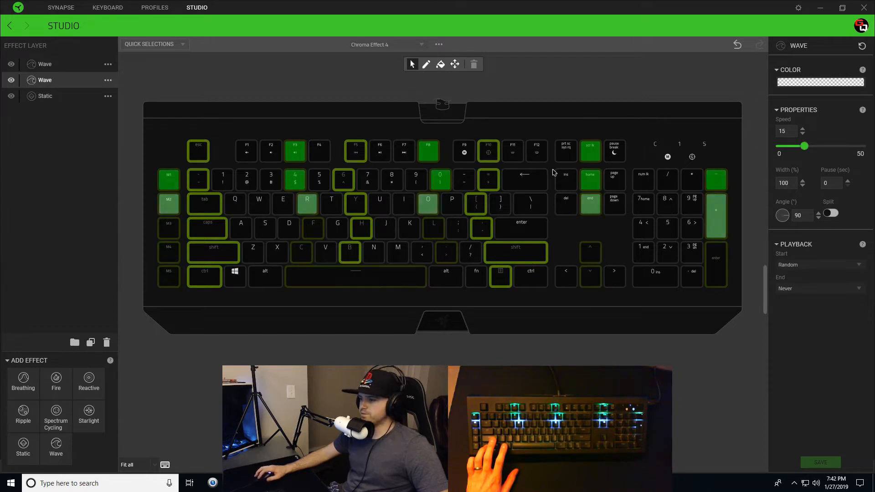
{"action": "left_click_drag", "start_coordinate": [668, 182], "coordinate": [665, 259]}
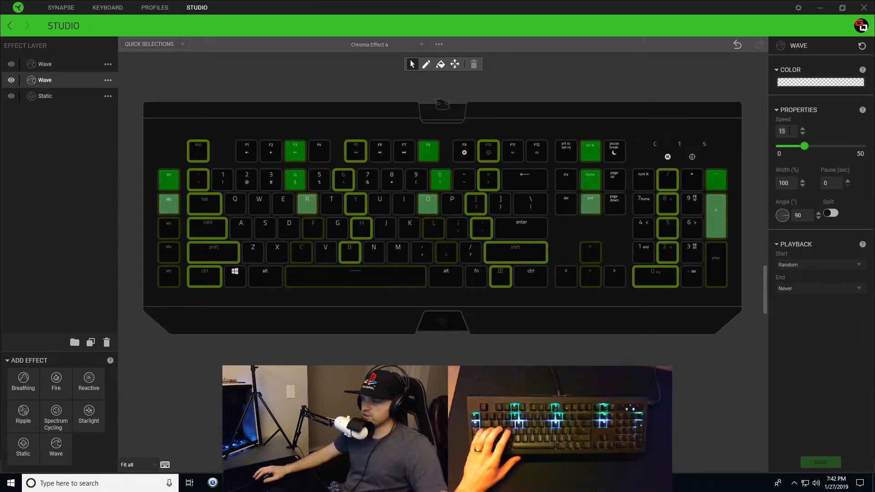
{"action": "left_click_drag", "start_coordinate": [804, 146], "coordinate": [782, 146]}
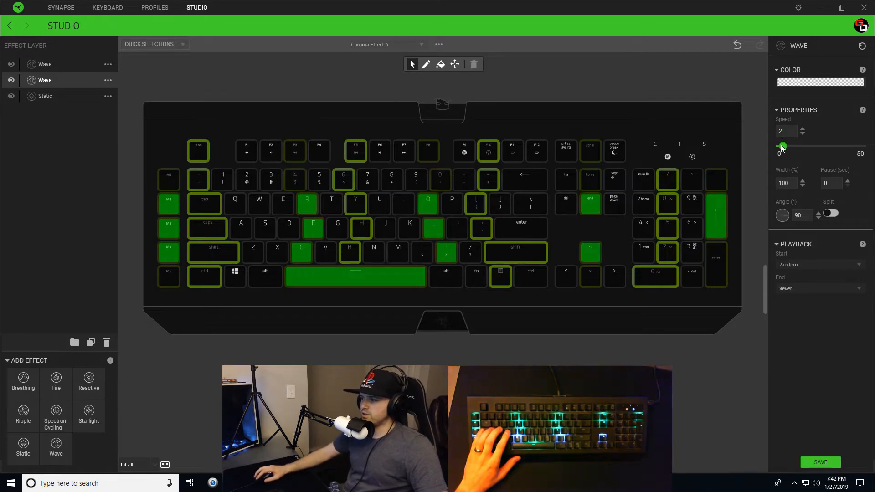
Step: Raise the wave speed to 16 and set its angle to 180
{"action": "left_click", "coordinate": [806, 146]}
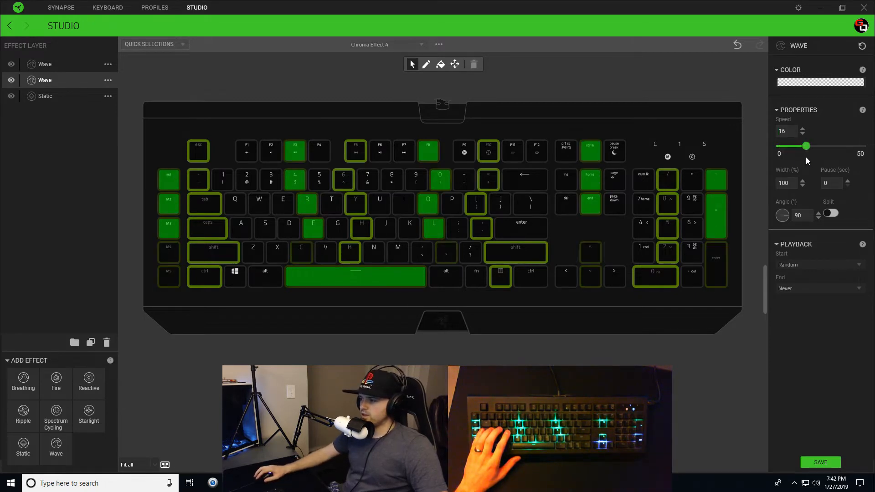
{"action": "left_click", "coordinate": [783, 221]}
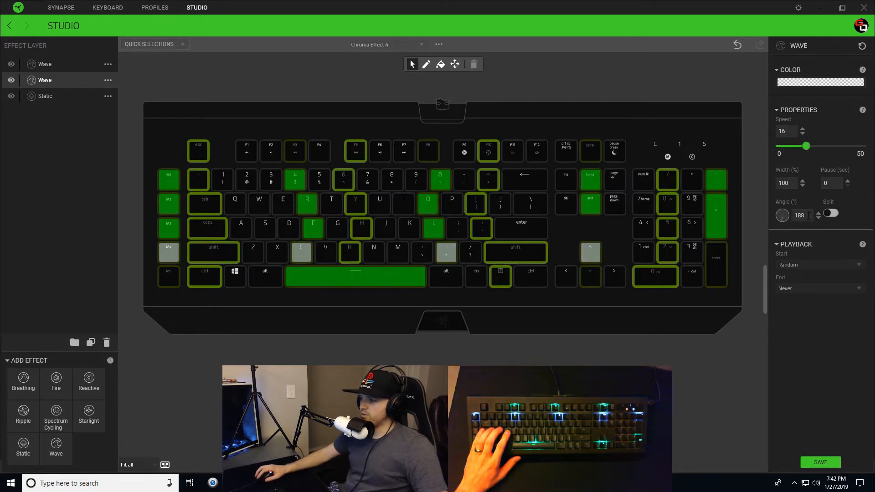
{"action": "left_click_drag", "start_coordinate": [806, 216], "coordinate": [793, 217]}
{"action": "type", "text": "180"}
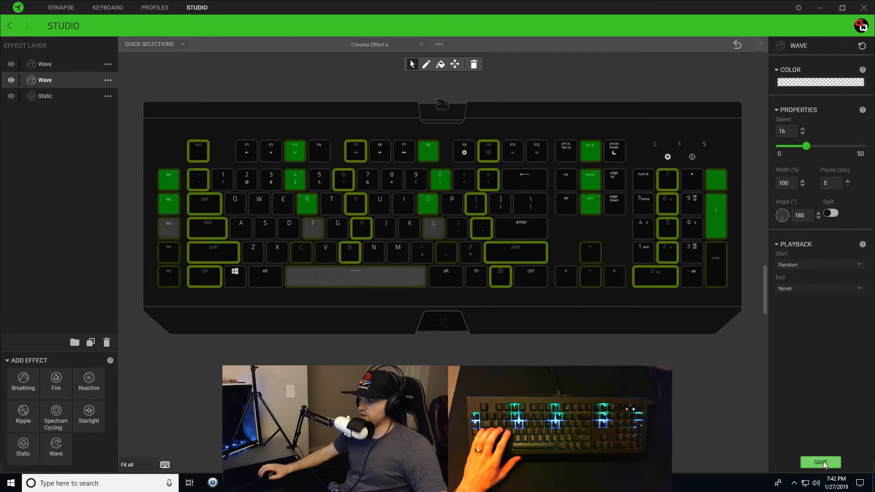
Step: Apply the yellow-green pattern and turn the first two gradient stops green
{"action": "left_click", "coordinate": [812, 83]}
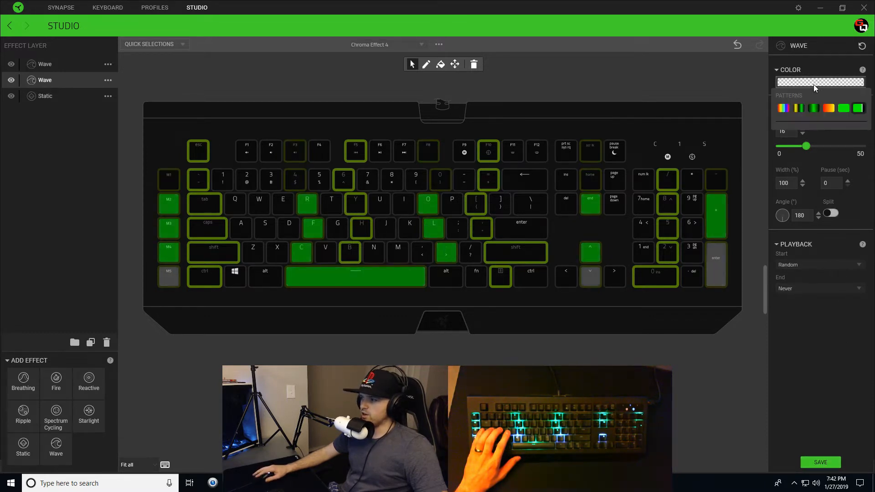
{"action": "left_click", "coordinate": [796, 109]}
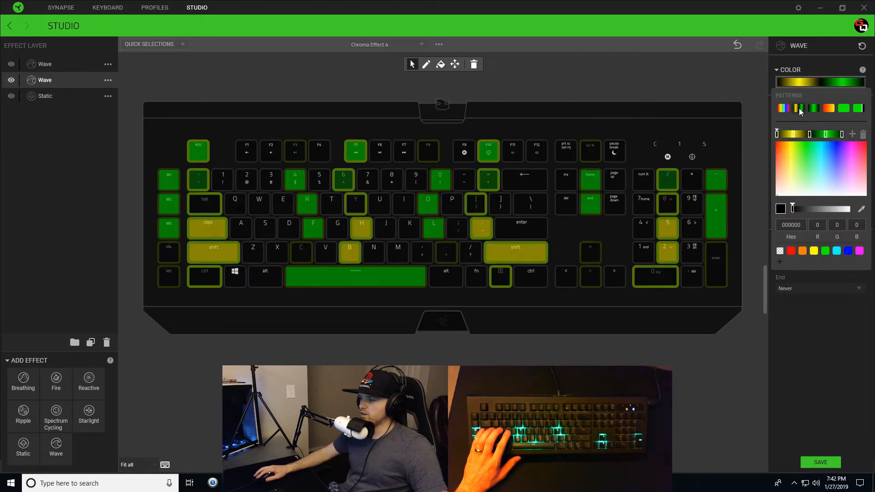
{"action": "left_click", "coordinate": [777, 135]}
{"action": "left_click", "coordinate": [825, 251]}
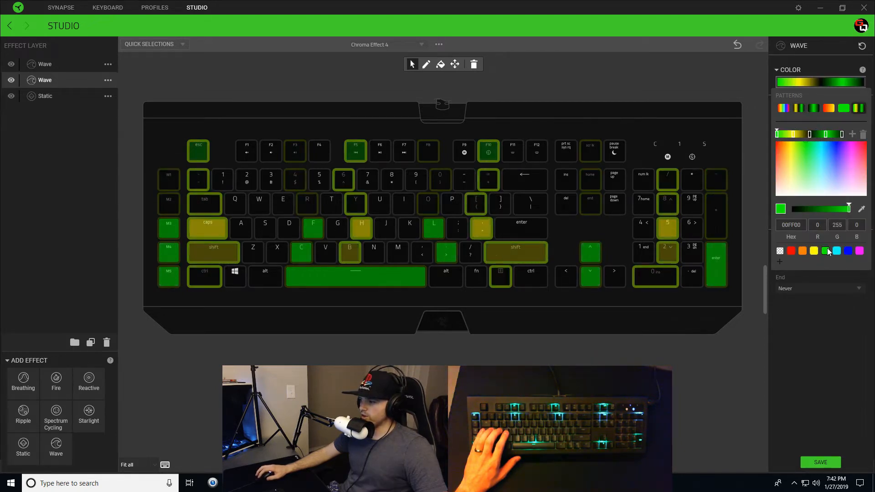
{"action": "left_click", "coordinate": [794, 135]}
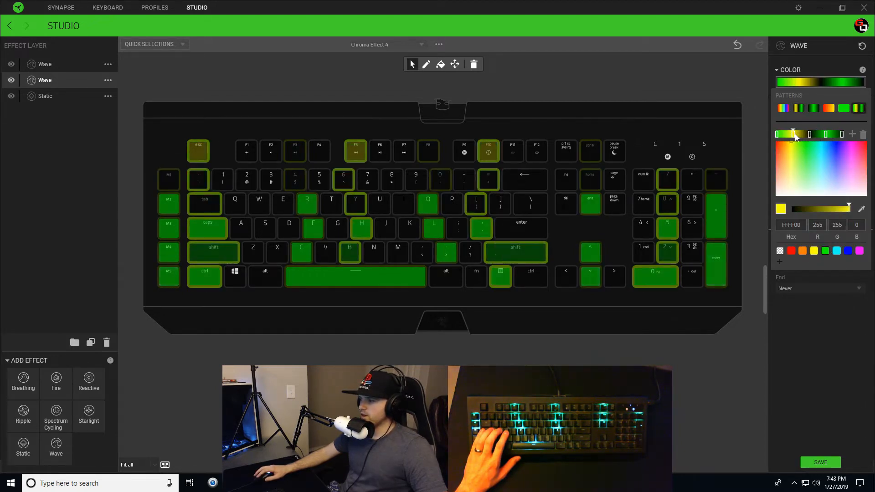
{"action": "left_click", "coordinate": [825, 251]}
{"action": "left_click", "coordinate": [809, 135]}
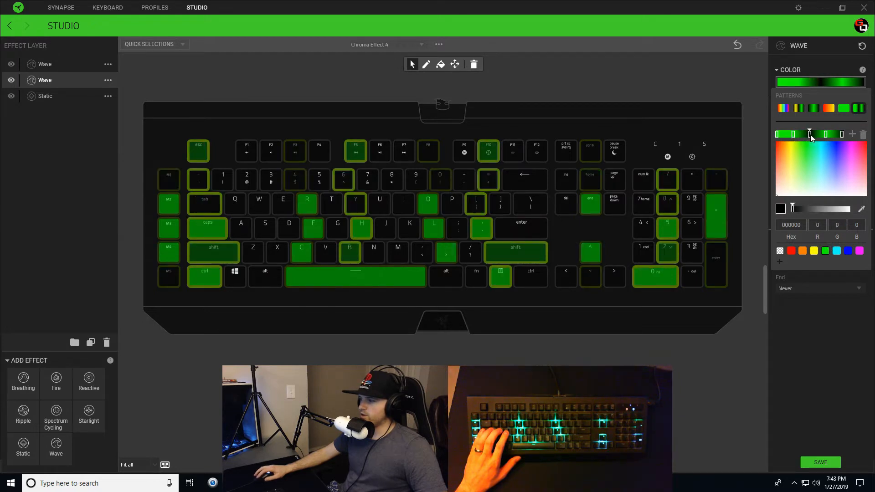
Step: Make the later stops white then black, and stretch green across most of the gradient
{"action": "left_click_drag", "start_coordinate": [793, 211], "coordinate": [871, 213]}
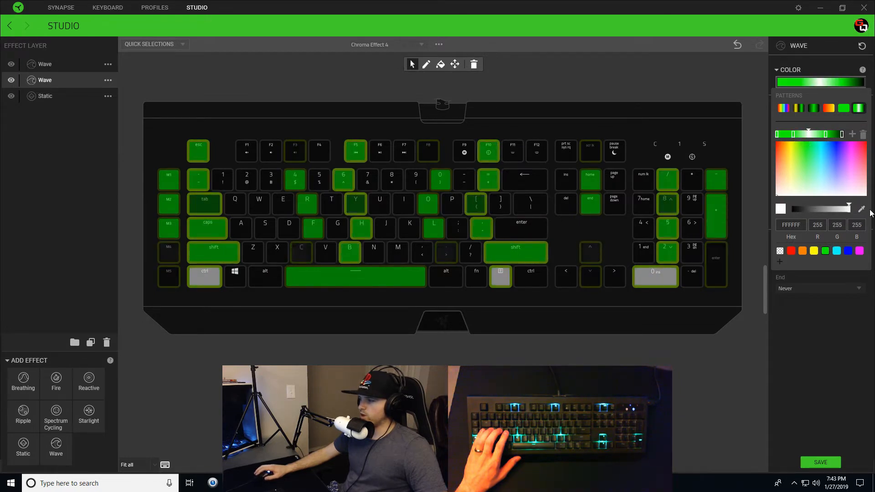
{"action": "left_click_drag", "start_coordinate": [794, 135], "coordinate": [805, 134]}
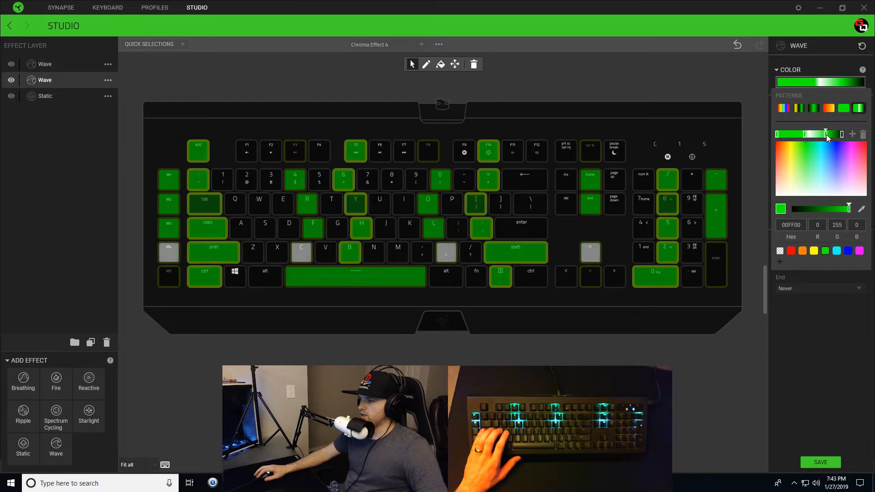
{"action": "left_click_drag", "start_coordinate": [848, 209], "coordinate": [791, 209]}
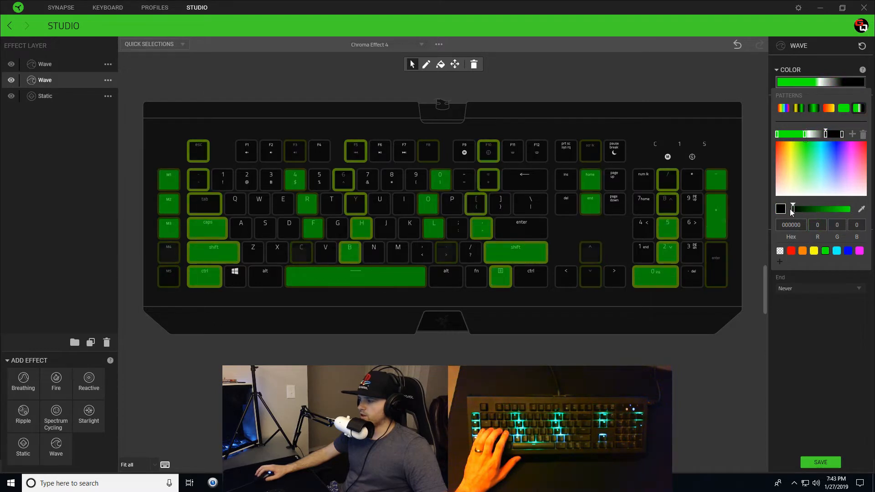
{"action": "left_click_drag", "start_coordinate": [829, 135], "coordinate": [835, 135]}
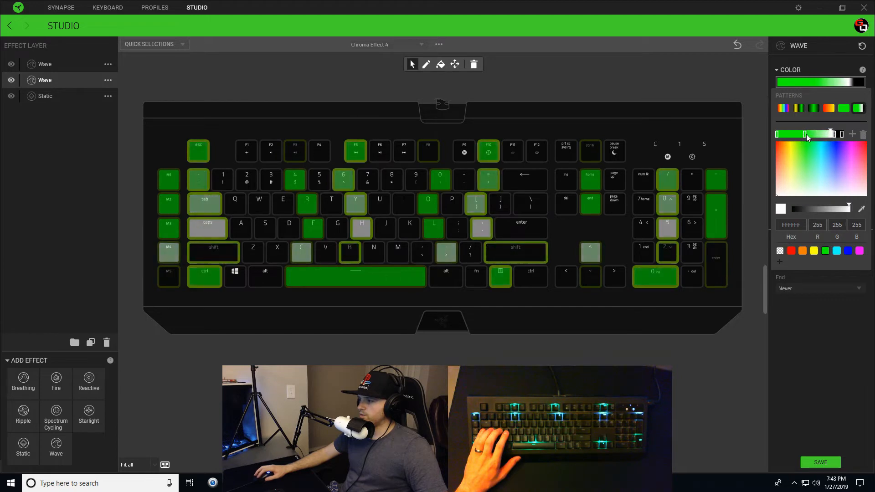
{"action": "left_click_drag", "start_coordinate": [805, 134], "coordinate": [826, 134]}
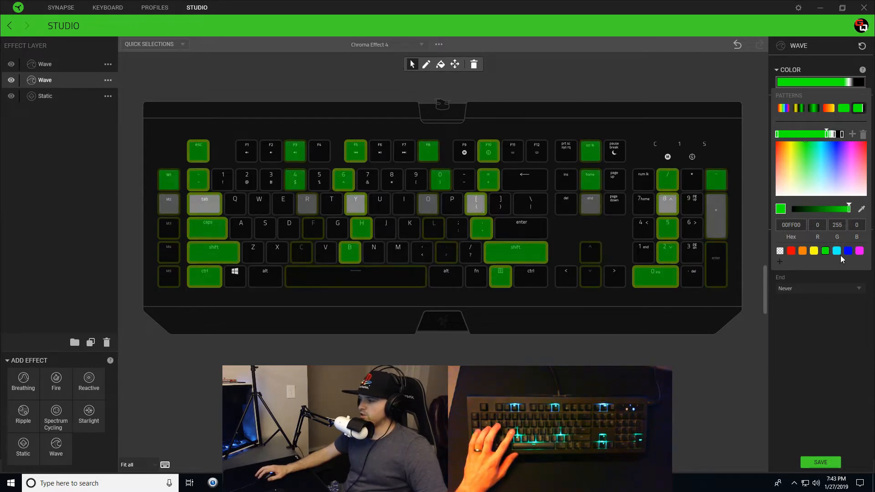
{"action": "left_click", "coordinate": [846, 81]}
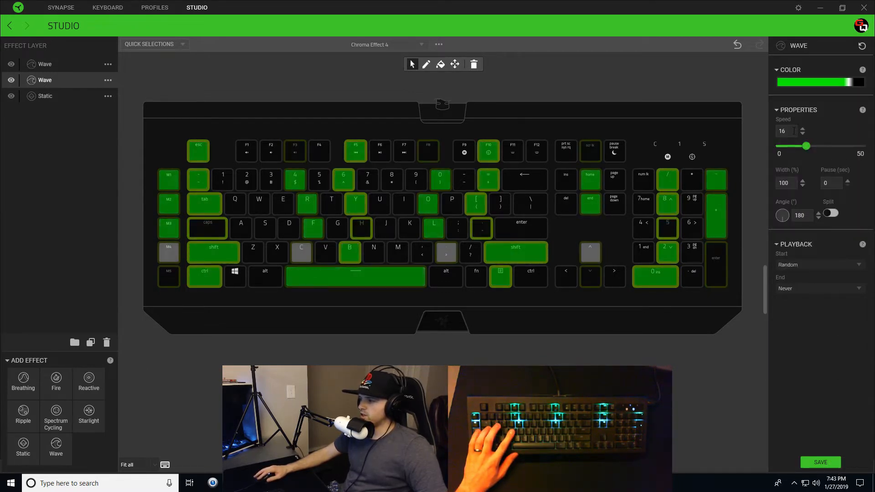
Step: Set the Wave speed to 1 and save Chroma Effect 4
{"action": "type", "text": "1"}
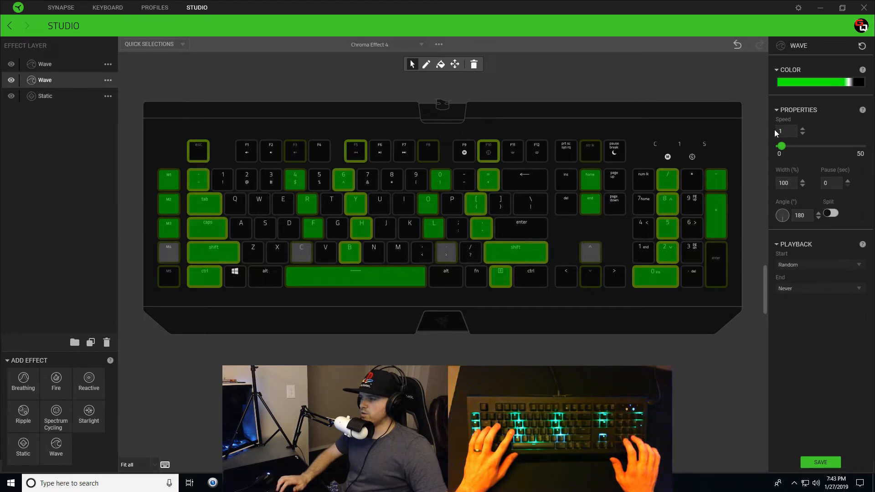
{"action": "left_click", "coordinate": [827, 462]}
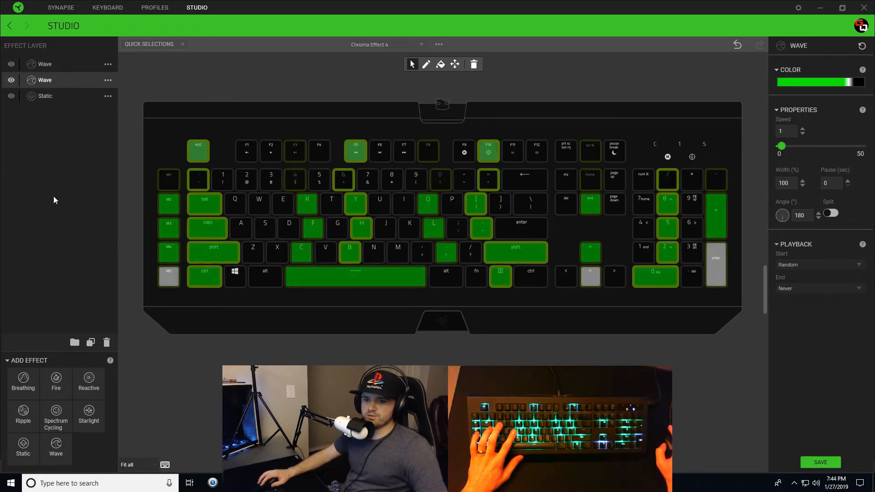
Step: Add a third Wave layer assigned to keys F1, 1, Q, A and Z
{"action": "left_click", "coordinate": [56, 449]}
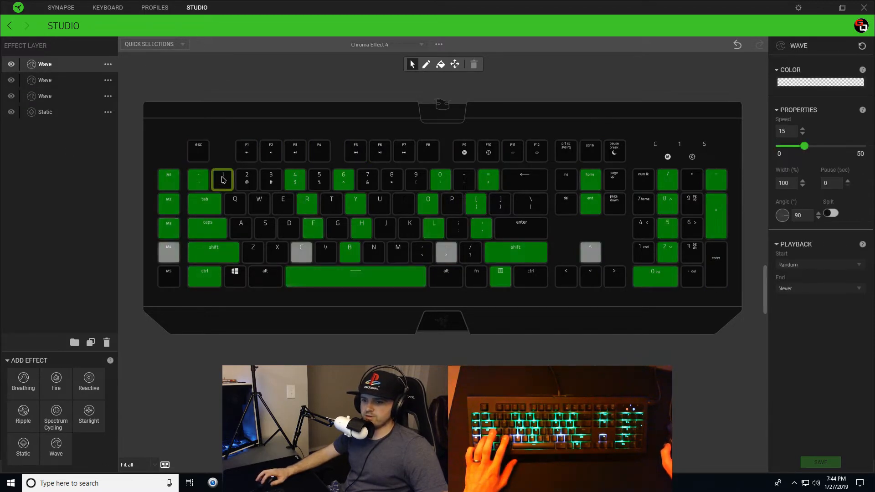
{"action": "left_click_drag", "start_coordinate": [231, 179], "coordinate": [242, 279]}
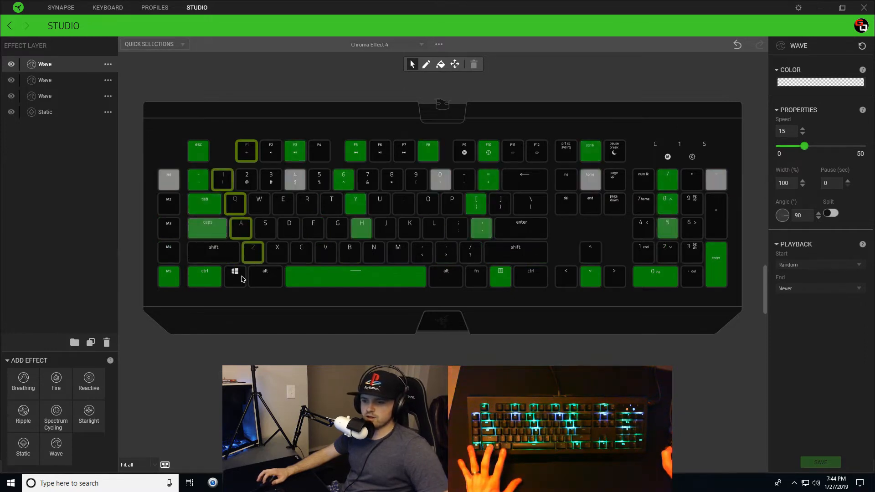
Step: Apply the yellow-green pattern, slide its stops toward the end, and make the left stop bright green
{"action": "left_click", "coordinate": [808, 82]}
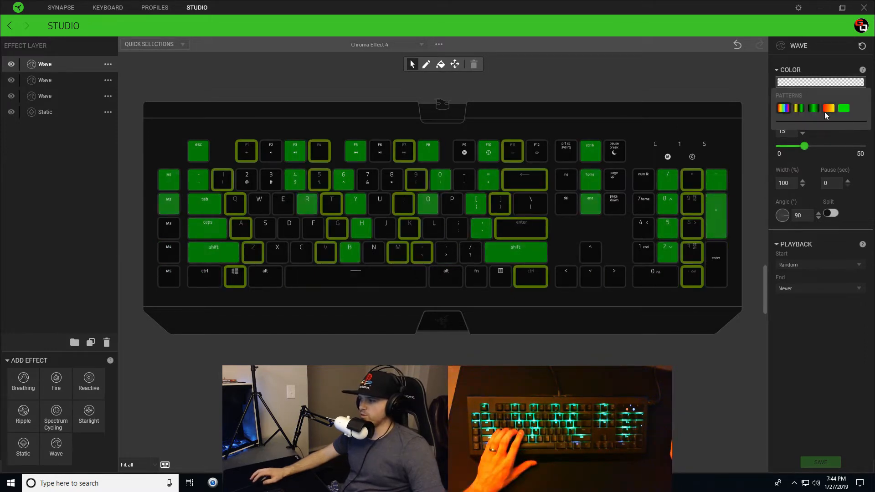
{"action": "left_click", "coordinate": [799, 108]}
{"action": "left_click", "coordinate": [829, 135]}
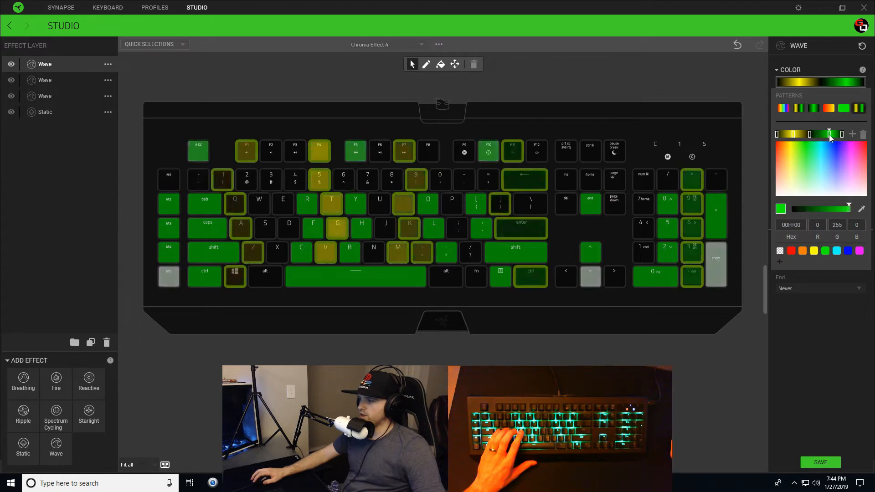
{"action": "left_click_drag", "start_coordinate": [829, 135], "coordinate": [834, 137]}
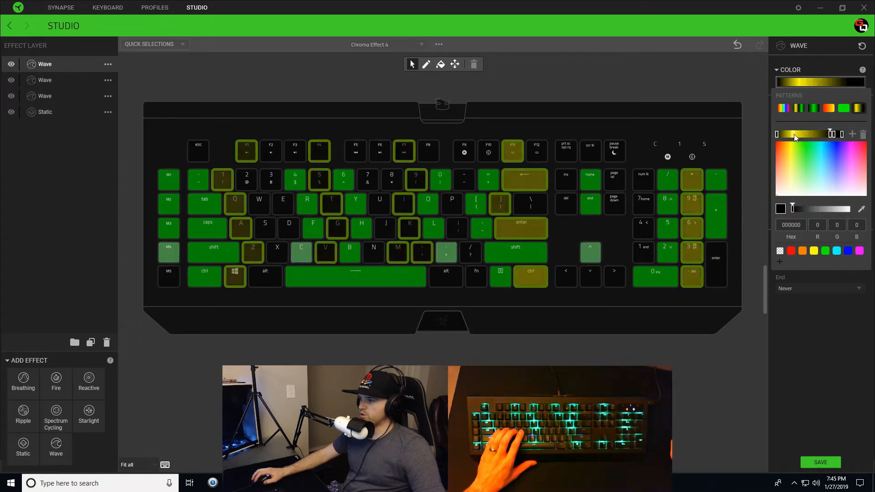
{"action": "left_click_drag", "start_coordinate": [797, 134], "coordinate": [827, 134]}
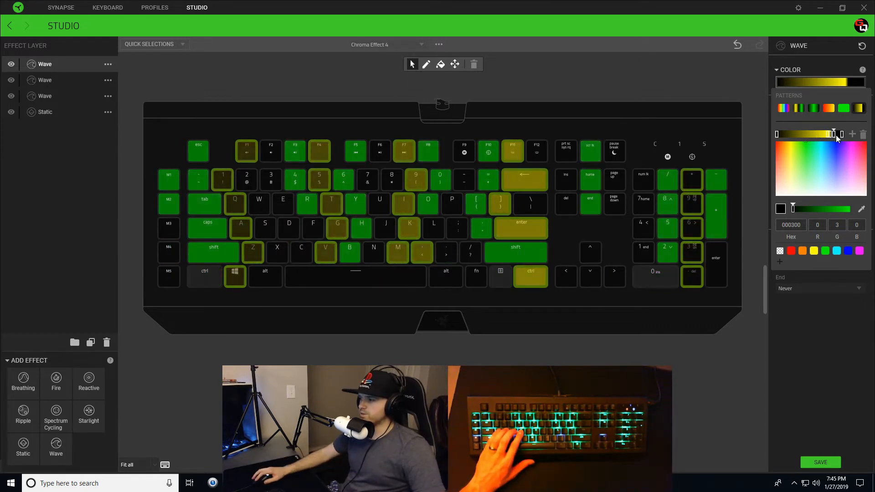
{"action": "left_click", "coordinate": [830, 135]}
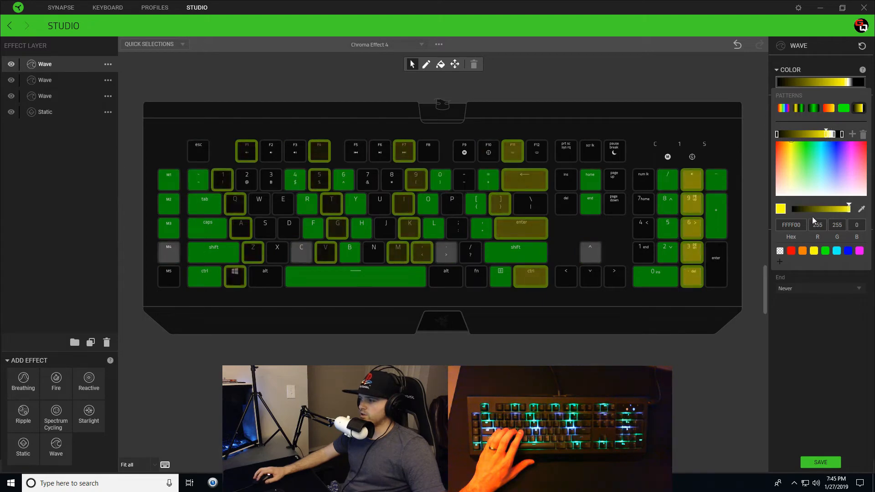
{"action": "left_click", "coordinate": [777, 135]}
{"action": "left_click", "coordinate": [825, 251]}
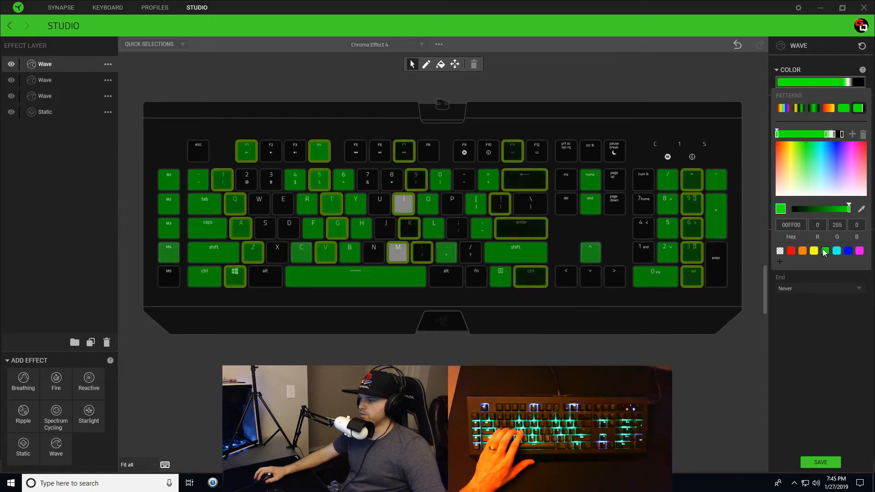
{"action": "left_click", "coordinate": [833, 331]}
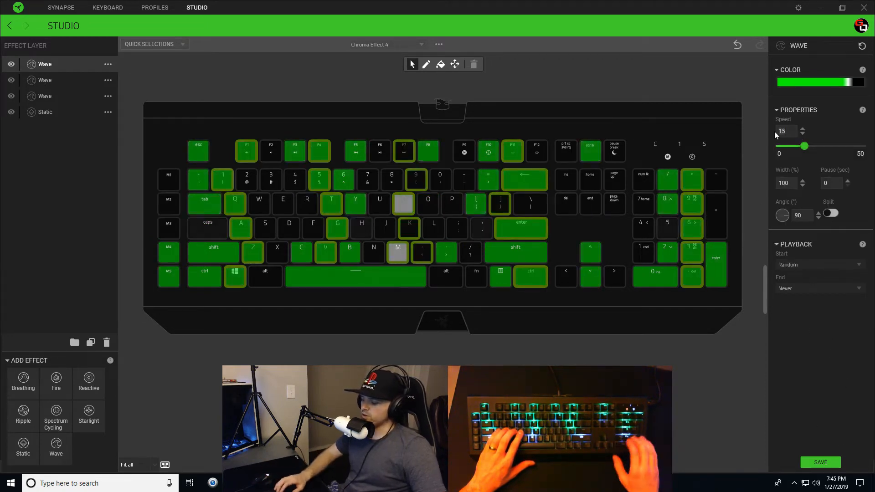
Step: Set the top Wave layer to speed 3 and angle 180, save, and clear the key selection
{"action": "type", "text": "3"}
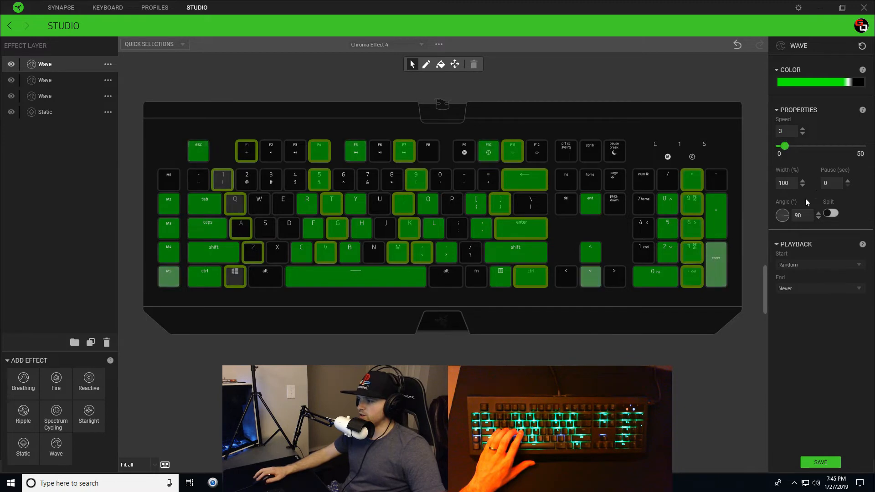
{"action": "left_click", "coordinate": [784, 221]}
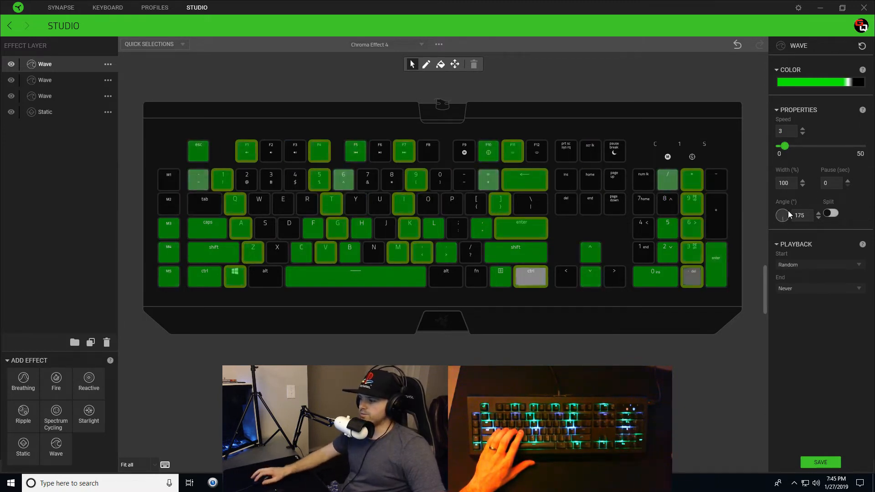
{"action": "double_click", "coordinate": [809, 217]}
{"action": "type", "text": "180"}
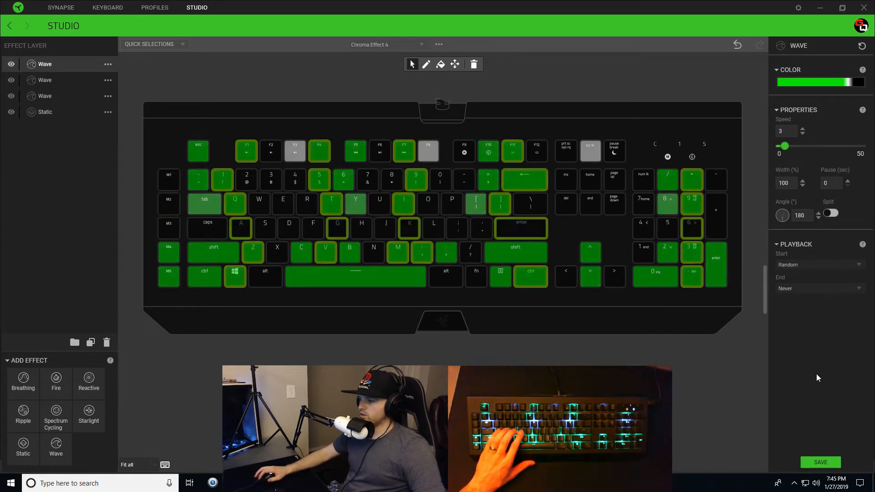
{"action": "left_click", "coordinate": [822, 463]}
{"action": "left_click", "coordinate": [187, 397]}
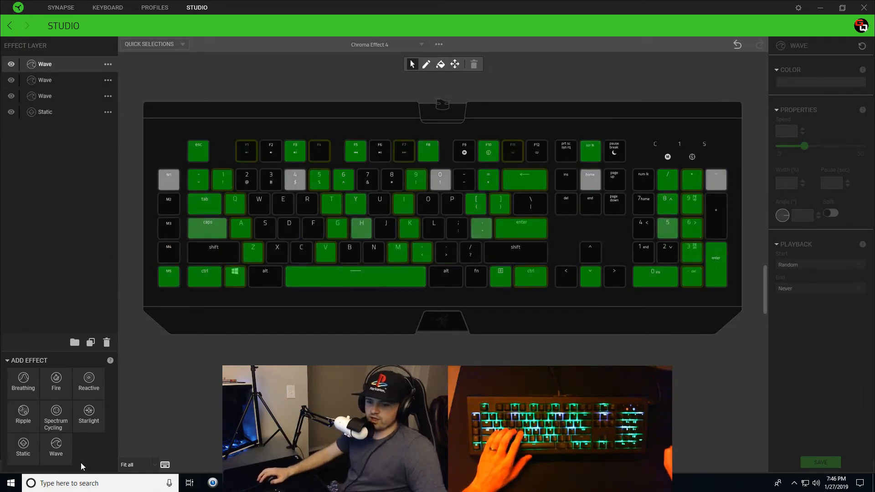
Step: Add a fourth Wave layer assigned to F2, W, S, X and left Alt
{"action": "left_click", "coordinate": [60, 453]}
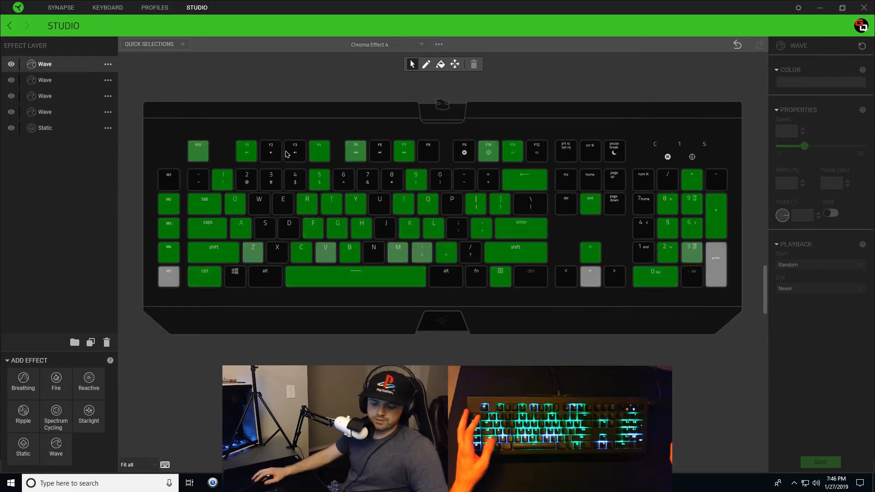
{"action": "left_click", "coordinate": [270, 150]}
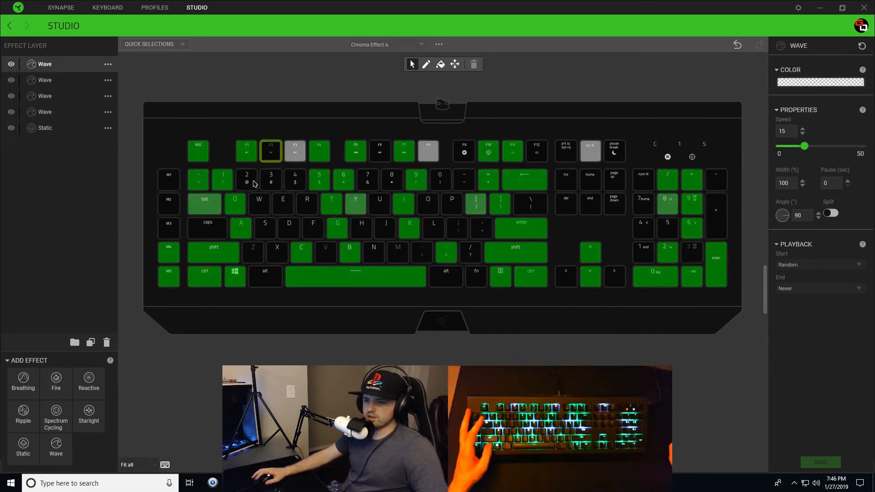
{"action": "left_click", "coordinate": [262, 209]}
{"action": "left_click", "coordinate": [268, 230]}
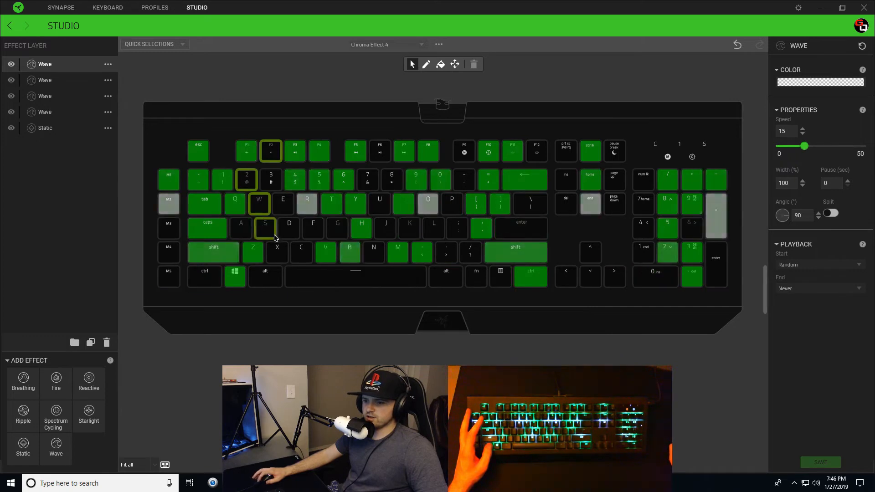
{"action": "left_click", "coordinate": [277, 253]}
{"action": "left_click", "coordinate": [273, 281]}
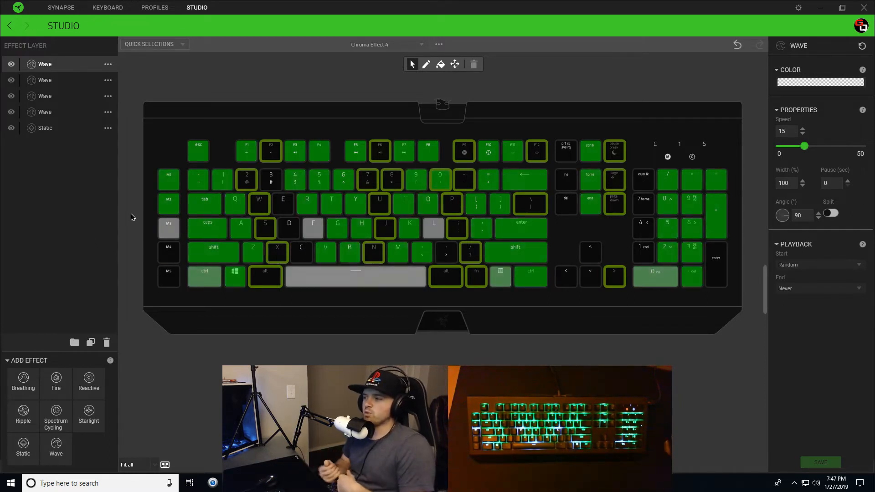
Step: Start the top Wave layer from the rainbow pattern, turning the first stop green and the yellow stop near-white
{"action": "left_click", "coordinate": [800, 83]}
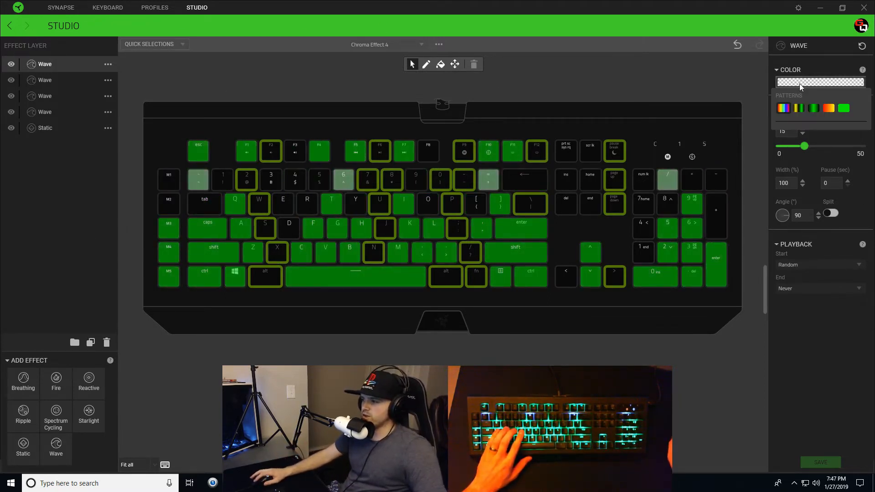
{"action": "left_click", "coordinate": [786, 108]}
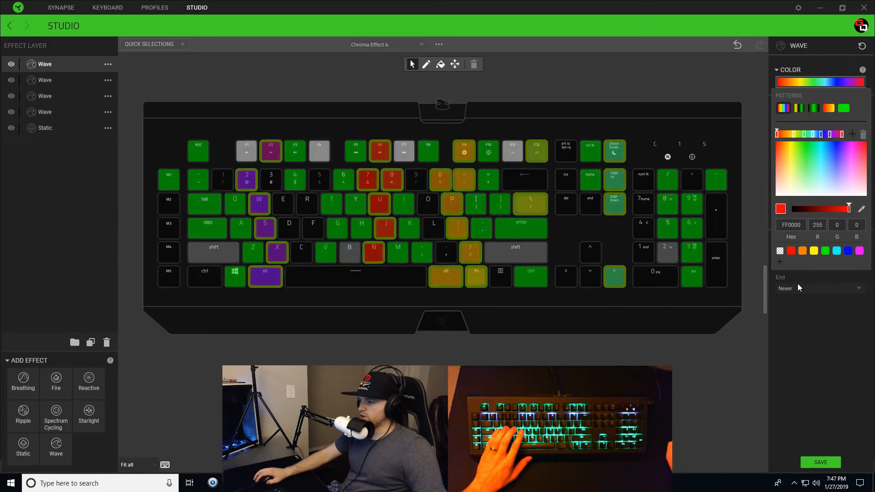
{"action": "left_click", "coordinate": [825, 251]}
{"action": "left_click", "coordinate": [794, 134]}
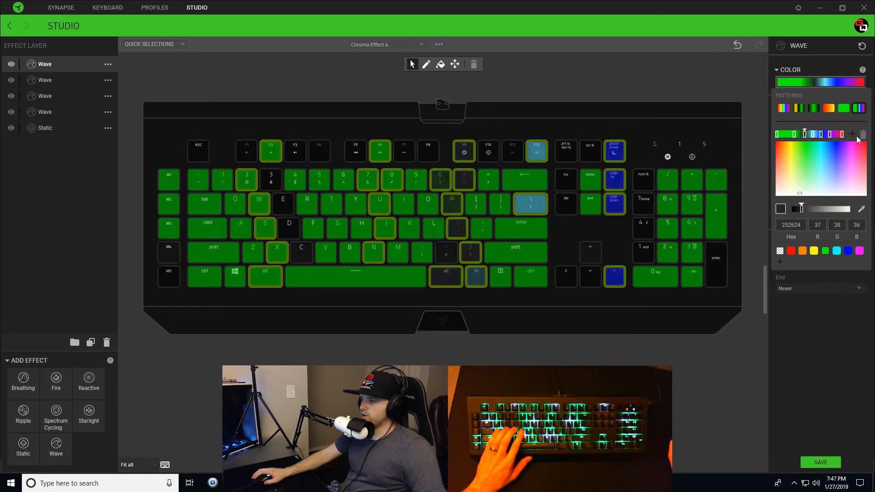
{"action": "left_click_drag", "start_coordinate": [828, 207], "coordinate": [849, 209]}
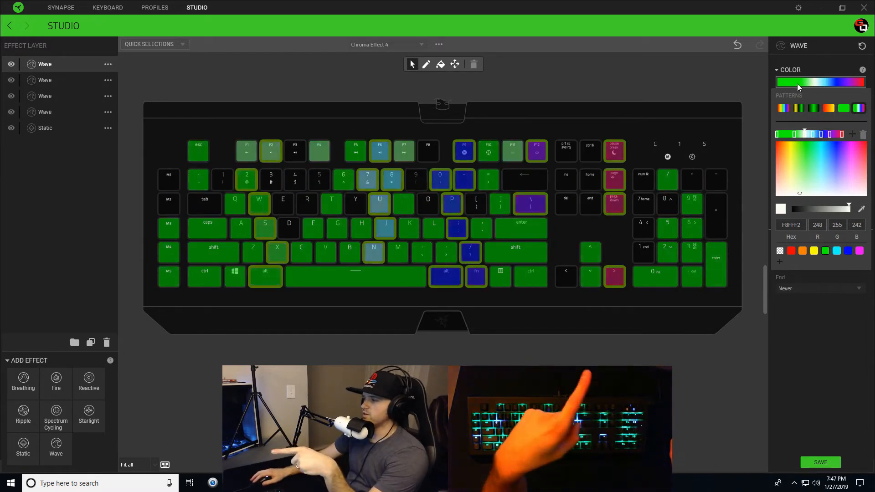
{"action": "left_click_drag", "start_coordinate": [807, 134], "coordinate": [798, 135]}
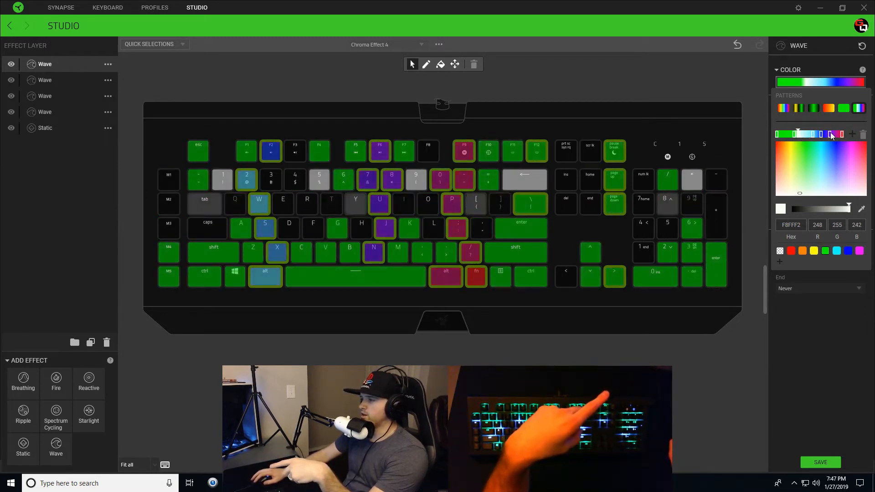
Step: Turn the blue gradient stops black, make the end stop green, and set the speed to 1
{"action": "left_click", "coordinate": [803, 135]}
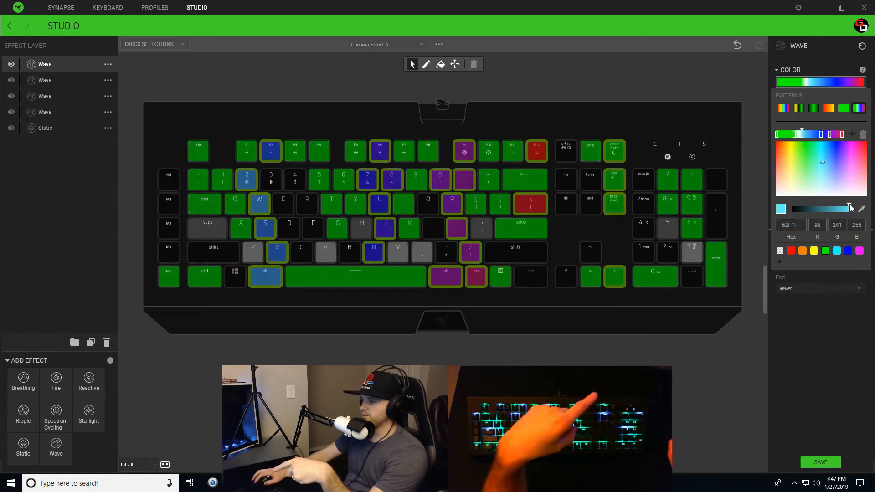
{"action": "left_click_drag", "start_coordinate": [849, 209], "coordinate": [793, 209]}
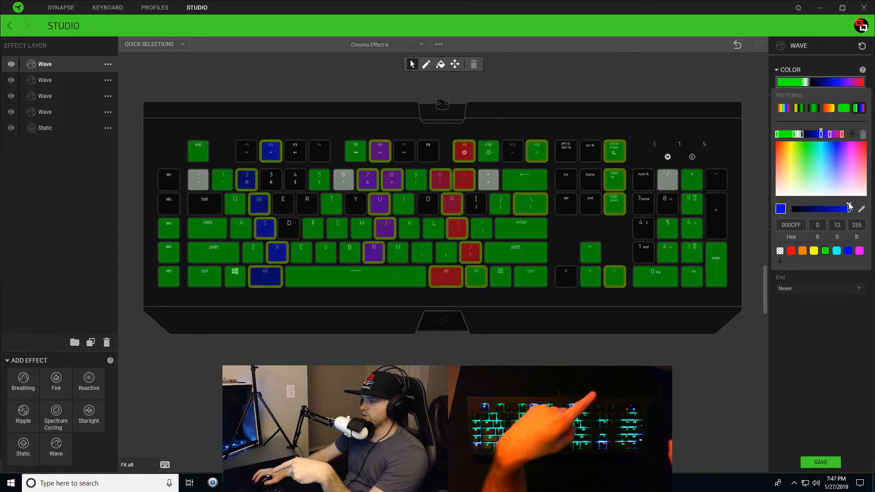
{"action": "left_click_drag", "start_coordinate": [817, 208], "coordinate": [792, 209]}
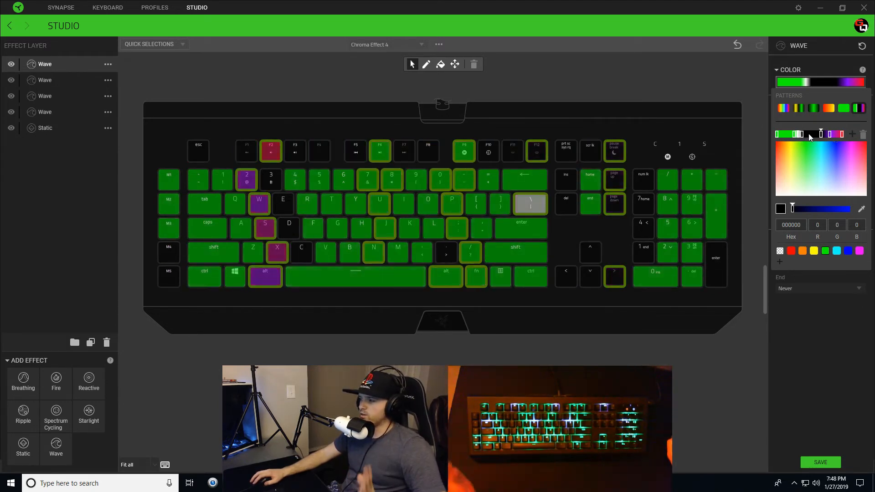
{"action": "left_click_drag", "start_coordinate": [830, 136], "coordinate": [826, 136]}
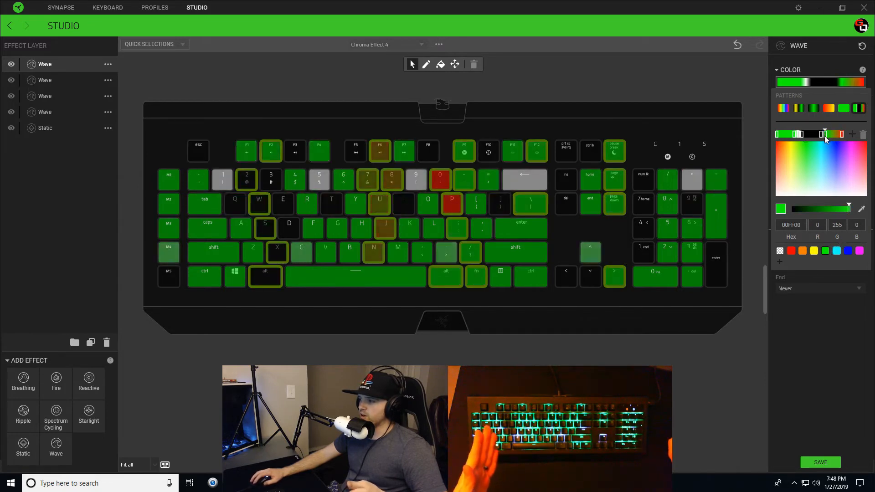
{"action": "left_click", "coordinate": [827, 250]}
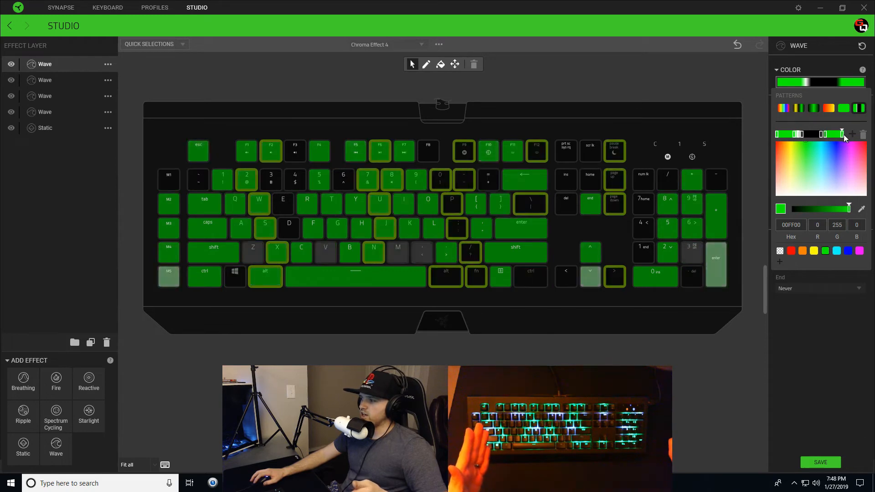
{"action": "left_click", "coordinate": [825, 134]}
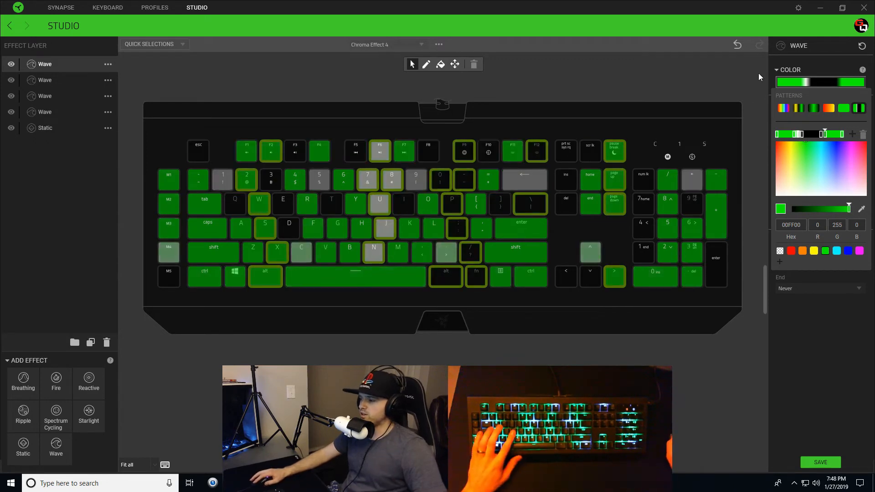
{"action": "left_click_drag", "start_coordinate": [787, 131], "coordinate": [776, 131]}
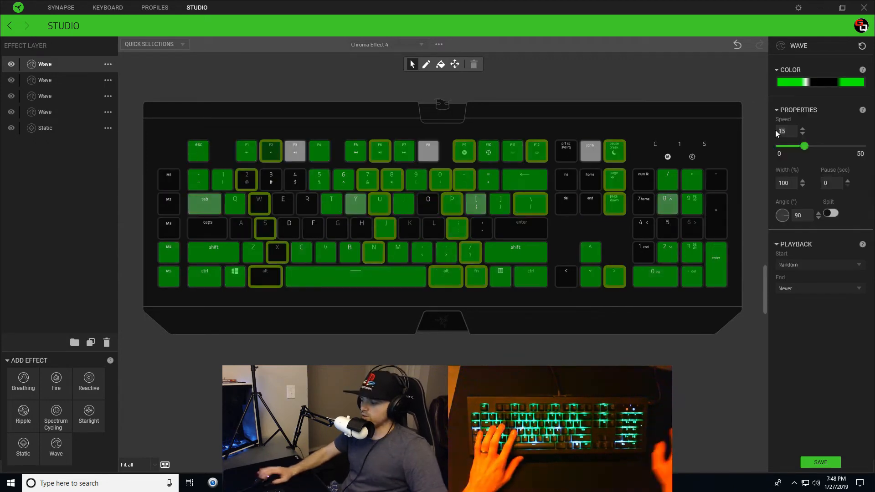
{"action": "type", "text": "1"}
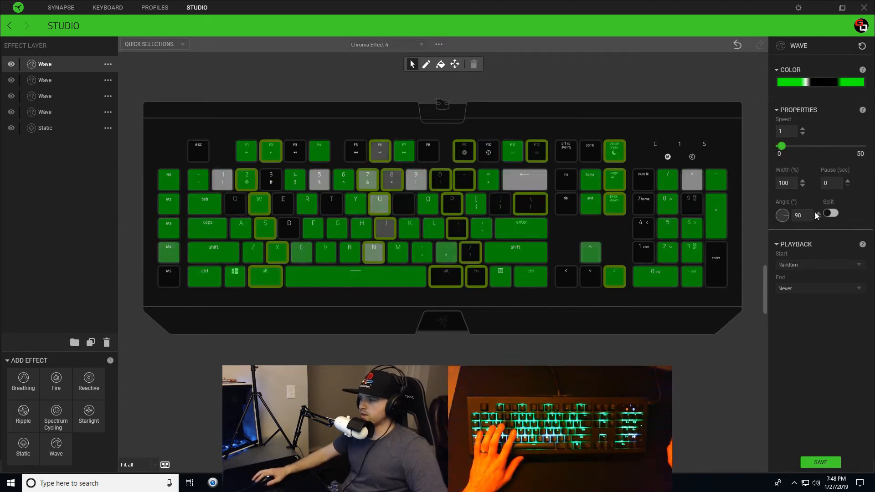
Step: Rotate the top Wave layer's angle to 180 and save Chroma Effect 4
{"action": "left_click_drag", "start_coordinate": [783, 219], "coordinate": [782, 226]}
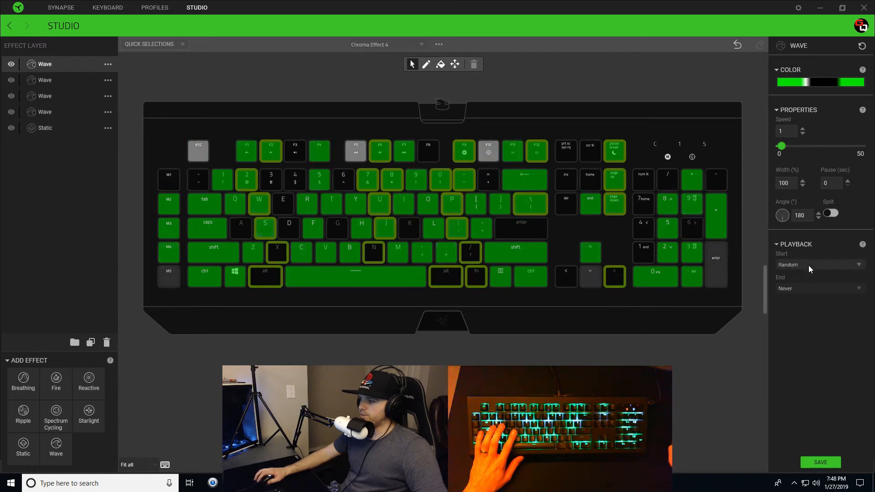
{"action": "left_click", "coordinate": [828, 465]}
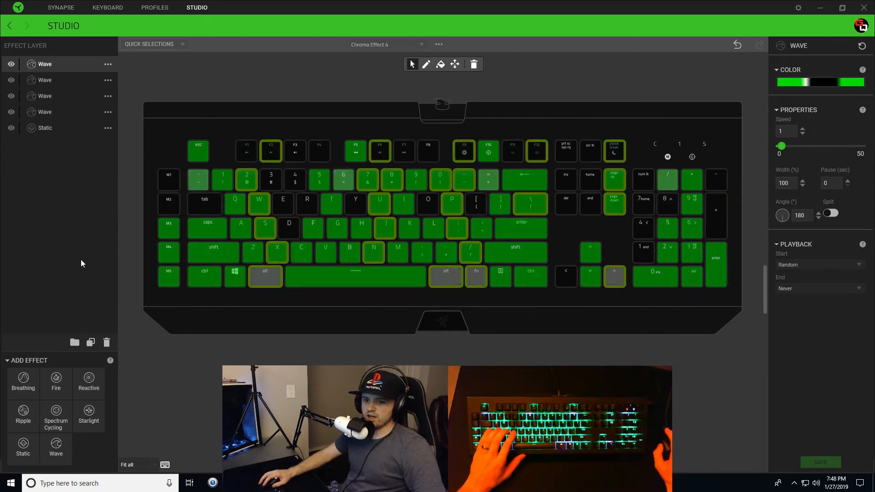
Step: Add a new Wave layer on keys 3, E, D, prt sc, ins, del and left arrow
{"action": "left_click", "coordinate": [61, 441]}
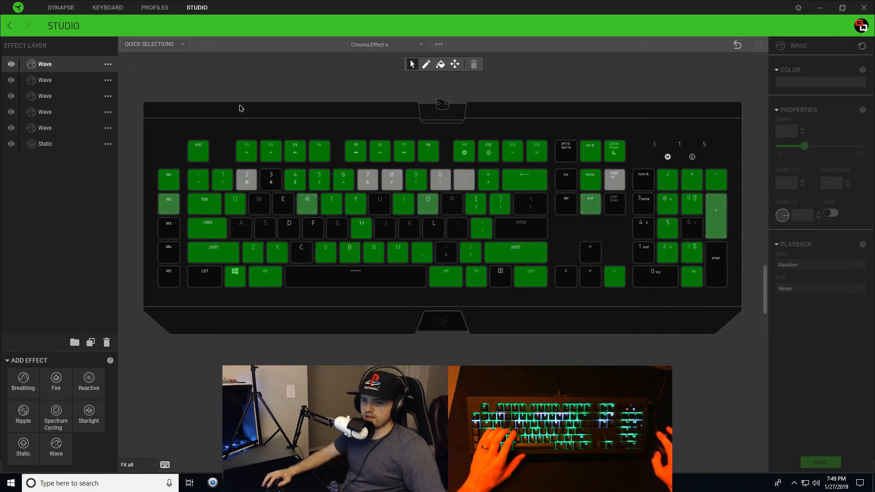
{"action": "left_click", "coordinate": [272, 181]}
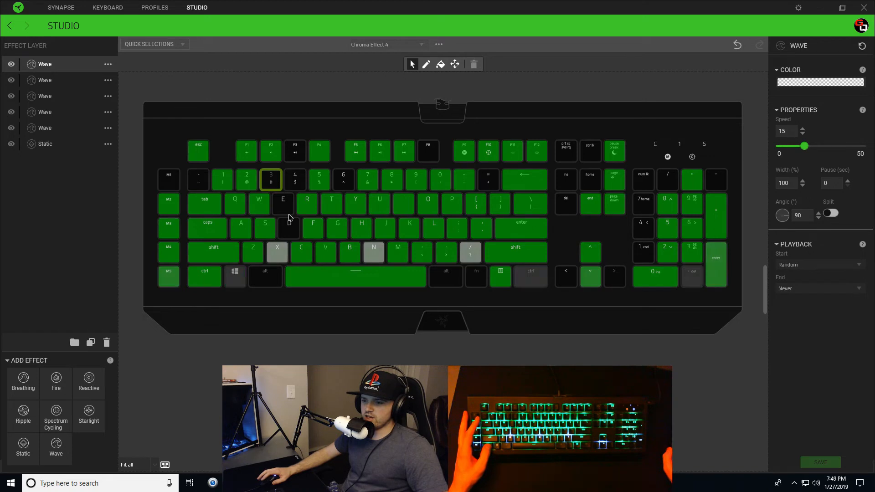
{"action": "left_click", "coordinate": [291, 234], "text": "ctrl"}
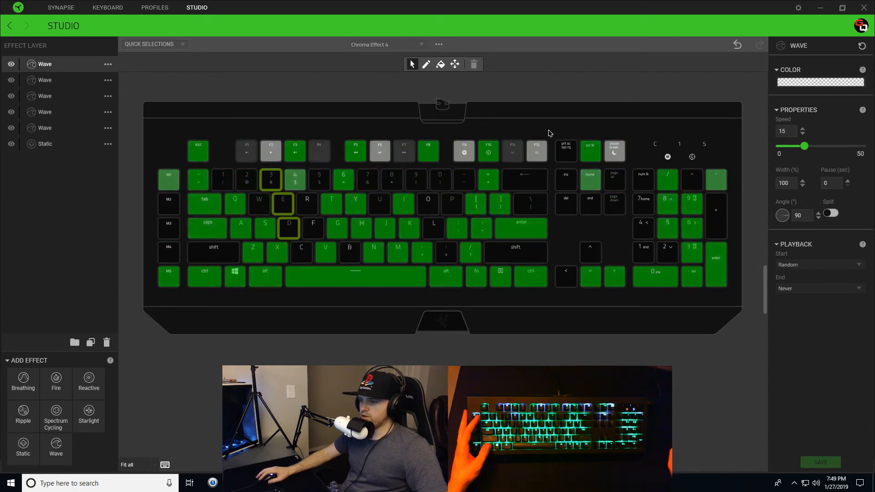
{"action": "left_click", "coordinate": [569, 151], "text": "ctrl"}
{"action": "left_click", "coordinate": [570, 180], "text": "ctrl"}
{"action": "left_click", "coordinate": [571, 205], "text": "ctrl"}
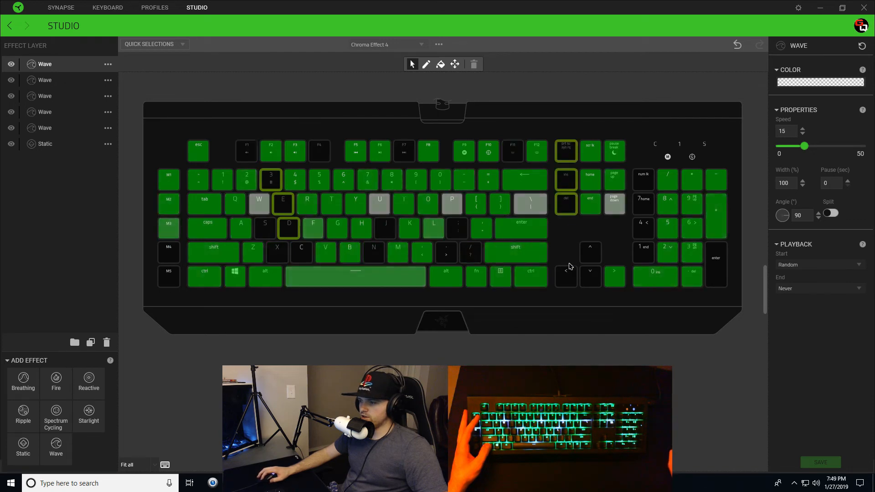
{"action": "left_click", "coordinate": [567, 275], "text": "ctrl"}
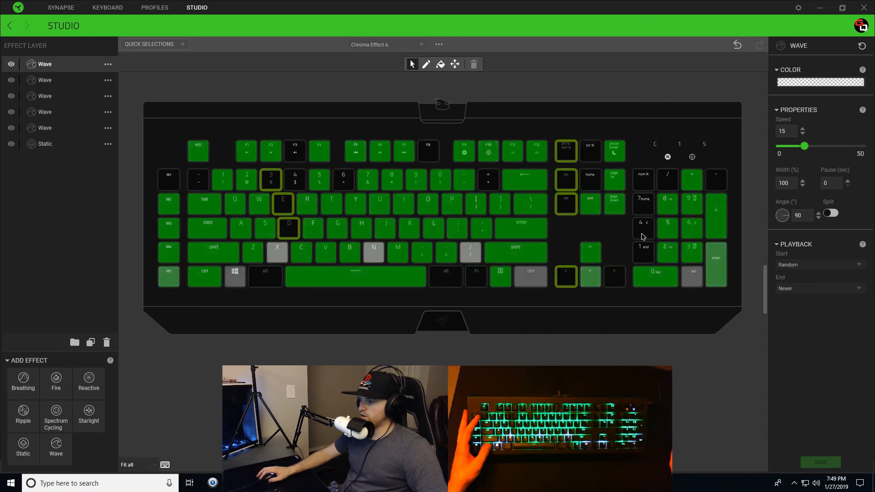
Step: Extend the new Wave layer to num lk, numpad 7, 4, 1 and the logo zone
{"action": "left_click", "coordinate": [647, 183], "text": "ctrl"}
{"action": "left_click", "coordinate": [647, 207], "text": "ctrl"}
{"action": "left_click", "coordinate": [647, 233], "text": "ctrl"}
{"action": "left_click", "coordinate": [648, 256], "text": "ctrl"}
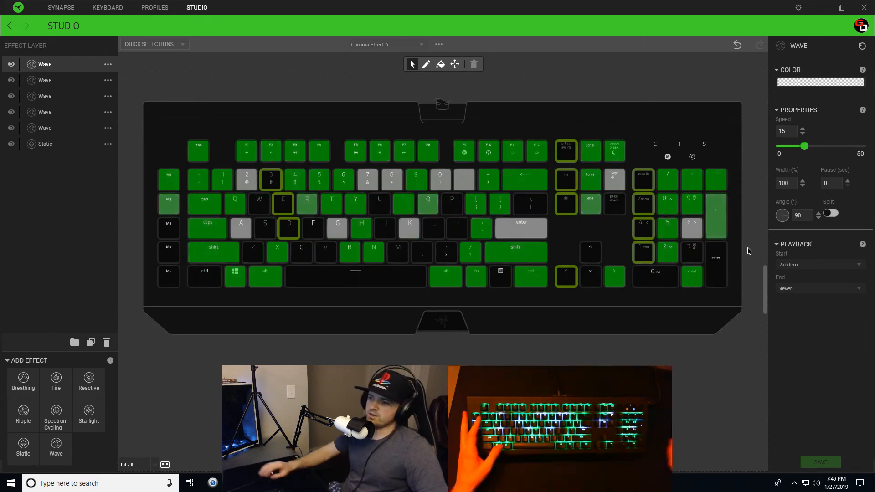
{"action": "left_click", "coordinate": [442, 321], "text": "ctrl"}
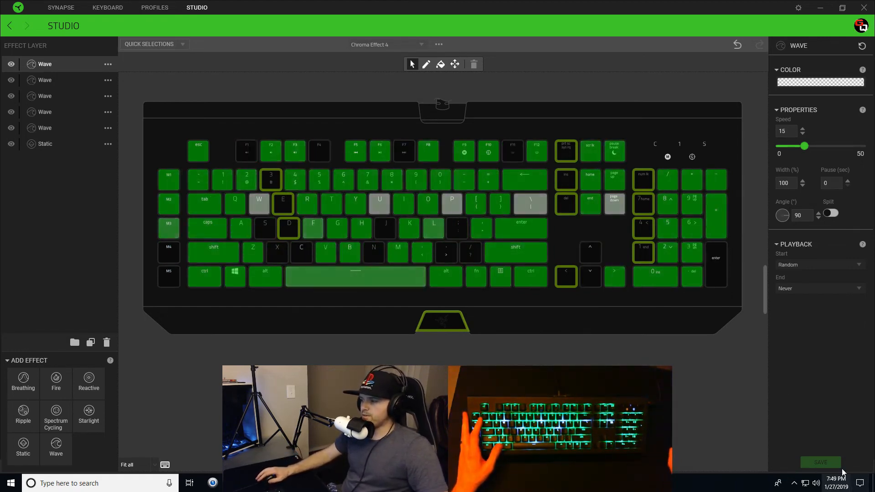
{"action": "left_click", "coordinate": [828, 84]}
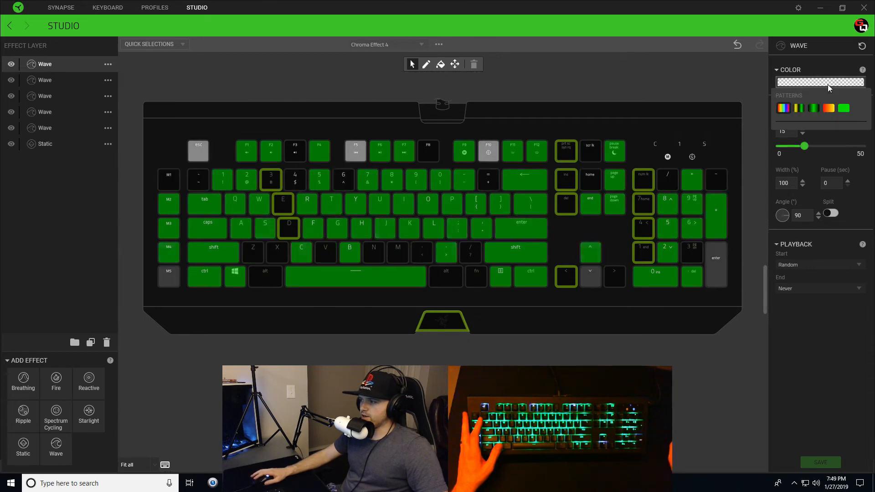
Step: Turn the rainbow pattern into a green, white, black and green gradient for the fifth layer
{"action": "left_click", "coordinate": [788, 109]}
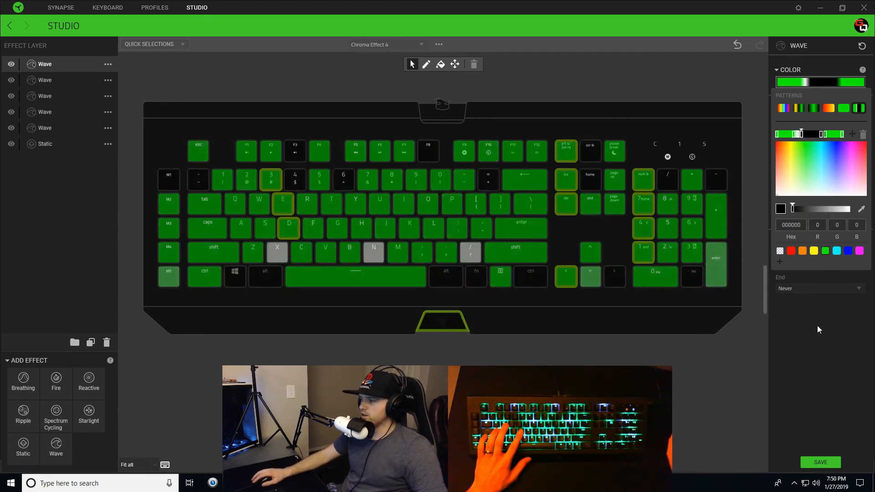
{"action": "left_click", "coordinate": [814, 82]}
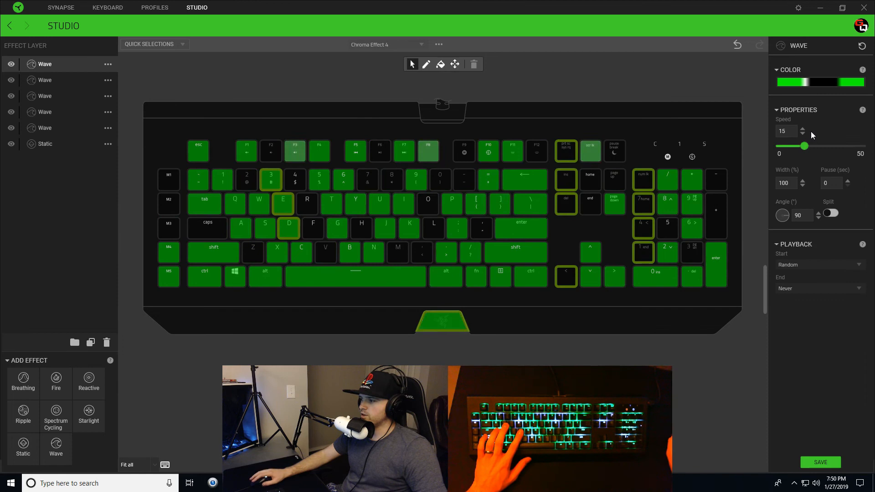
Step: Set the fifth Wave layer to angle 180 and speed 2, then save Chroma Effect 4
{"action": "left_click_drag", "start_coordinate": [785, 215], "coordinate": [782, 226]}
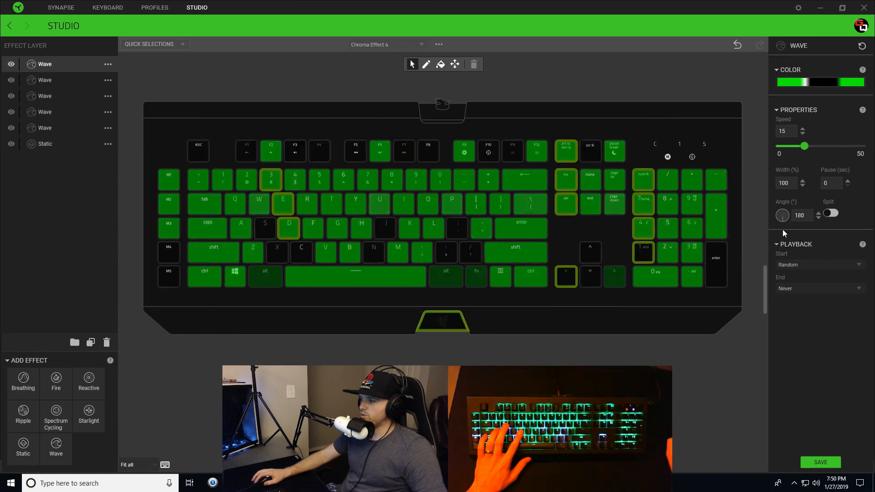
{"action": "left_click_drag", "start_coordinate": [788, 132], "coordinate": [773, 131]}
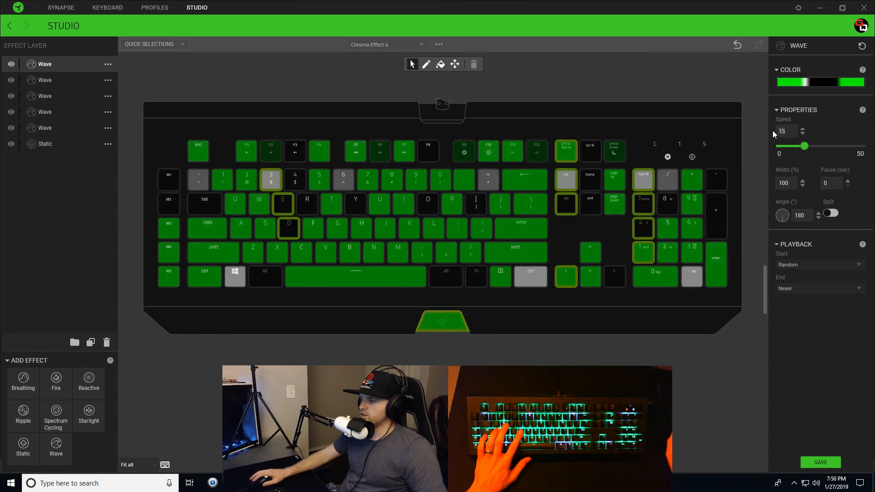
{"action": "type", "text": "2"}
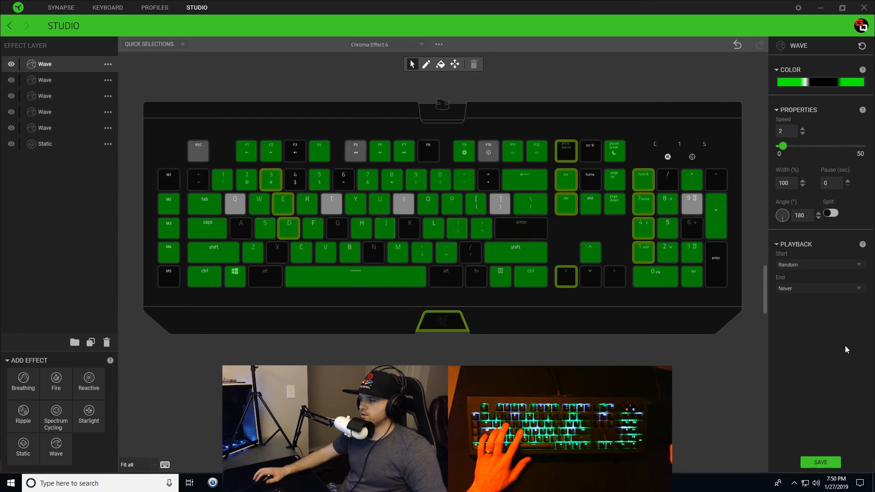
{"action": "left_click", "coordinate": [824, 463]}
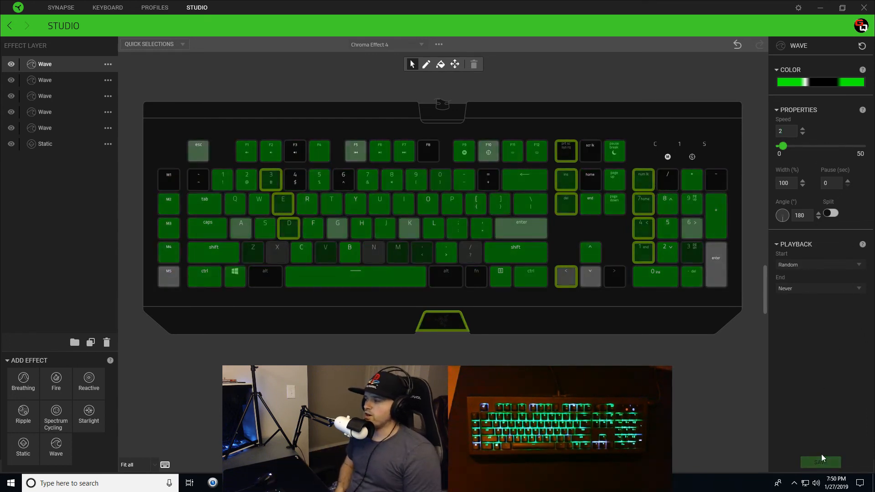